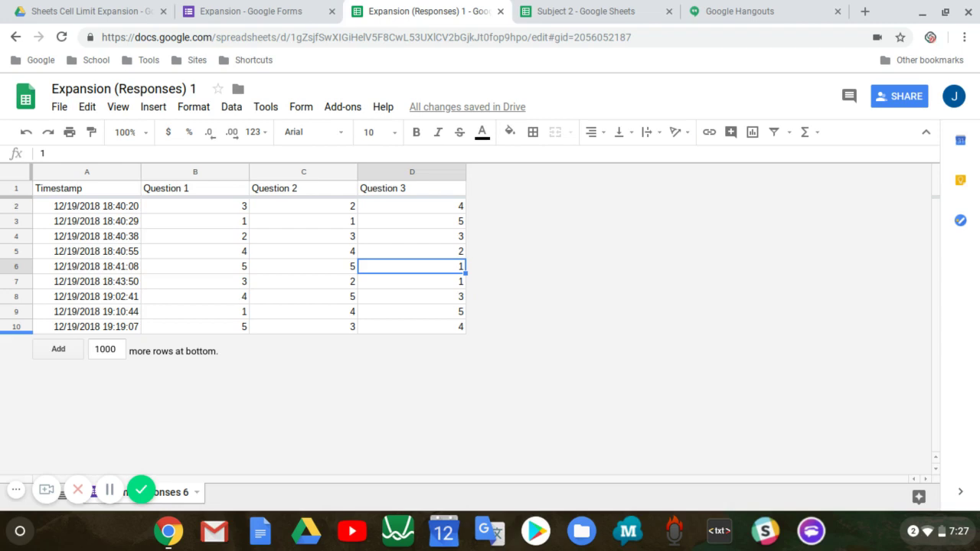
- Unlink the Expansion form from its current response spreadsheet and confirm with UNLINK
click(17, 492)
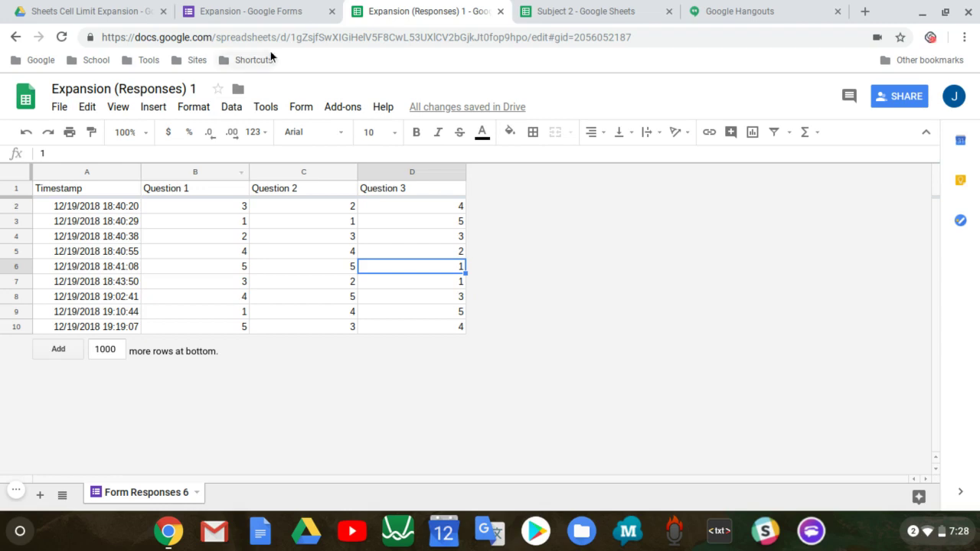
click(265, 5)
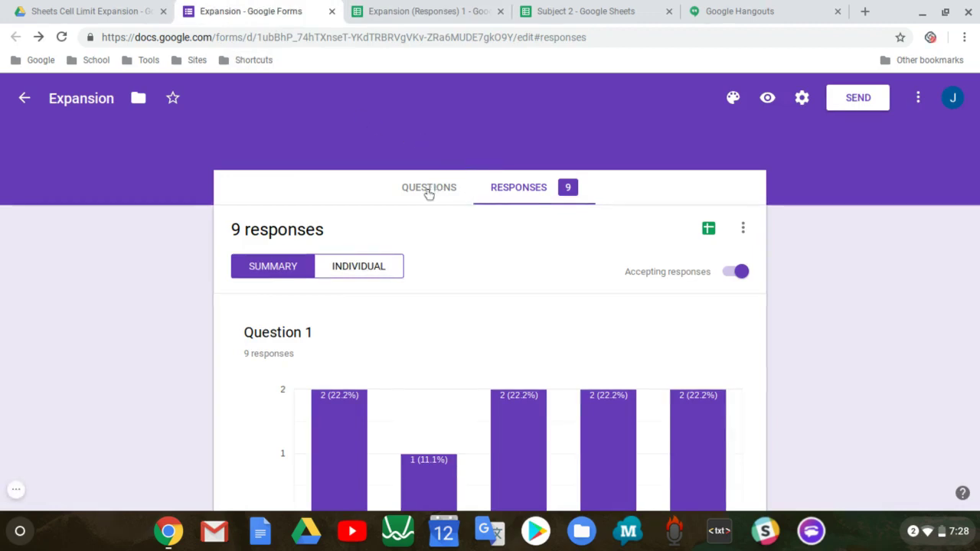
click(742, 232)
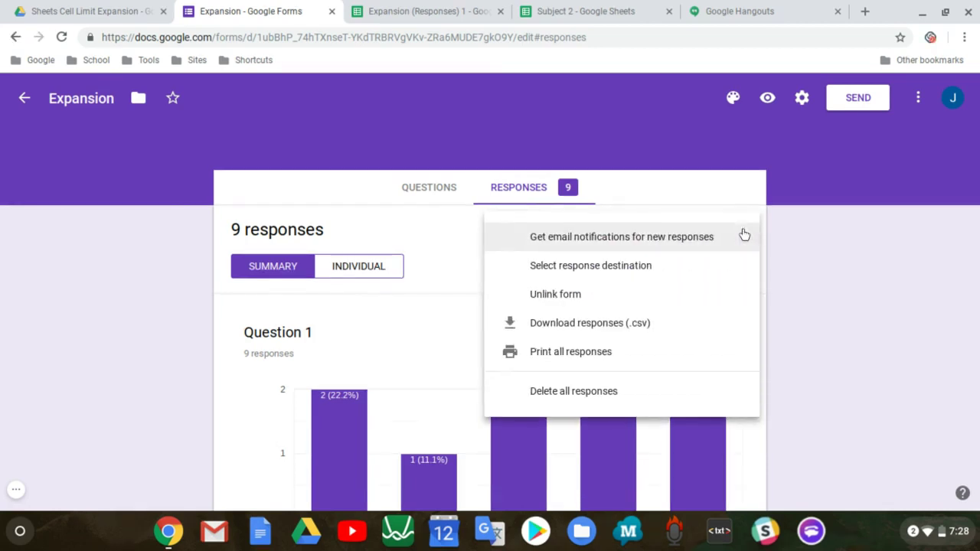
click(714, 296)
click(592, 282)
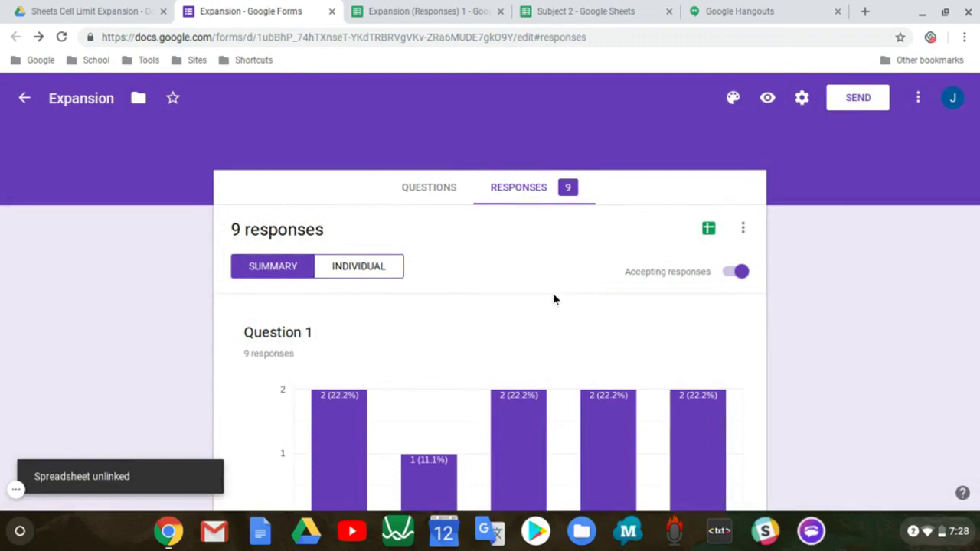
- Create a new linked response spreadsheet named 'Expansion (Responses) 10'
click(708, 229)
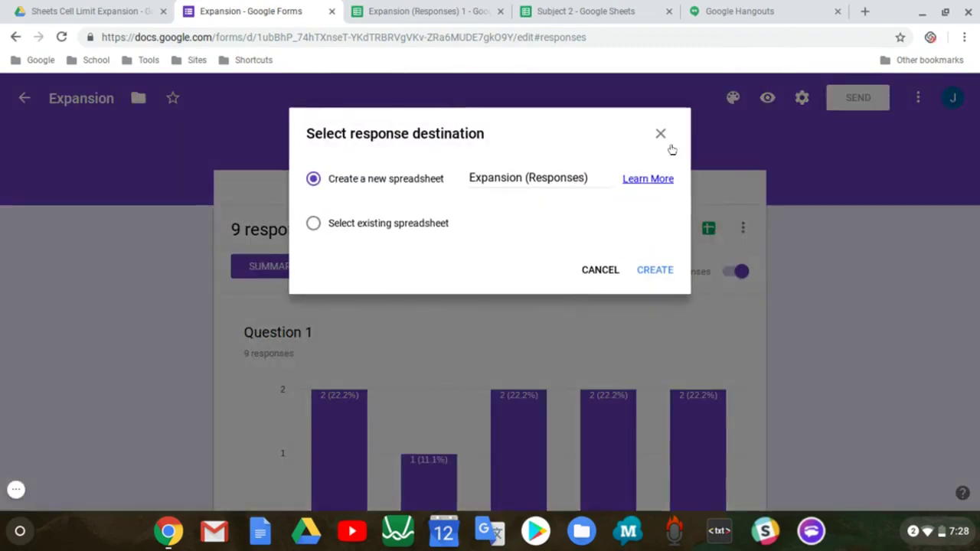
click(612, 177)
text(10)
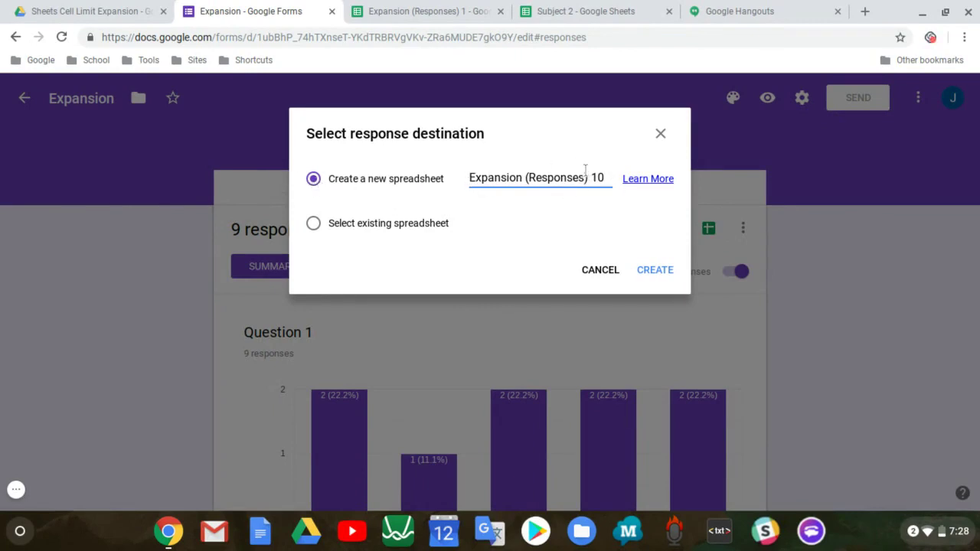
click(653, 275)
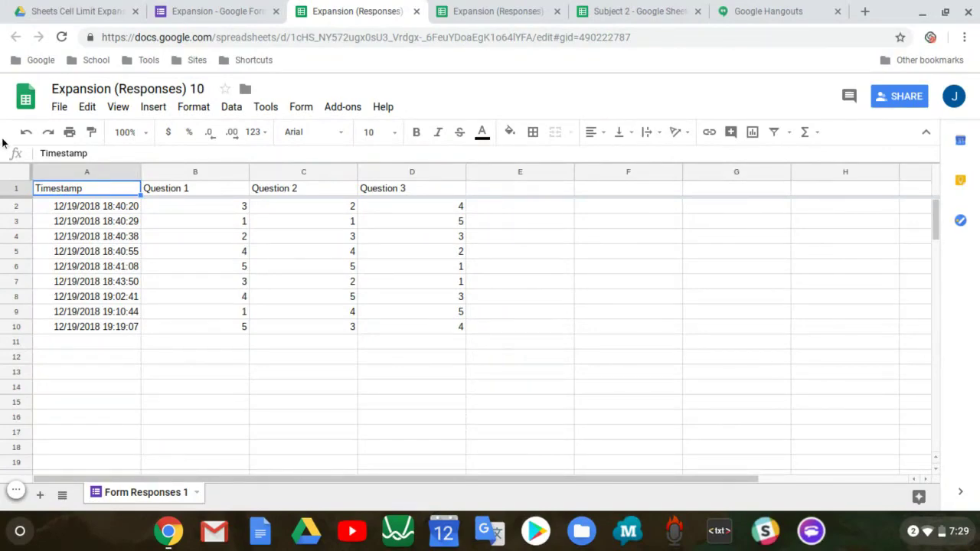
- Delete response rows 2 to 10 from the sheet
click(11, 210)
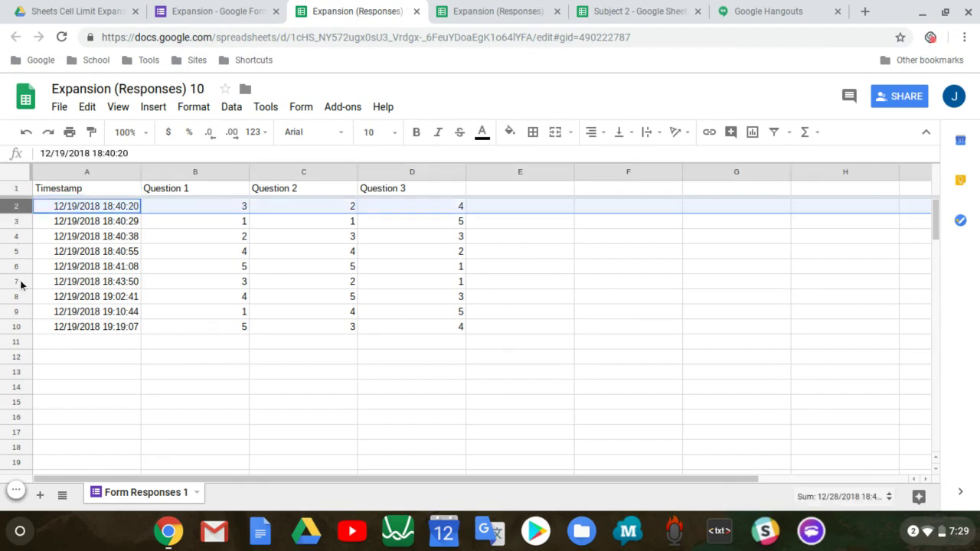
shift+click(15, 333)
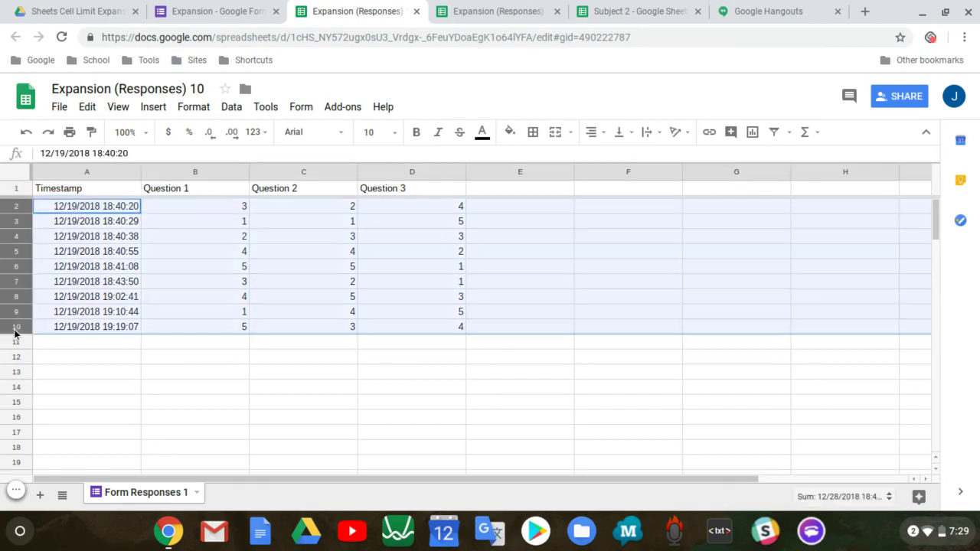
right_click(4, 230)
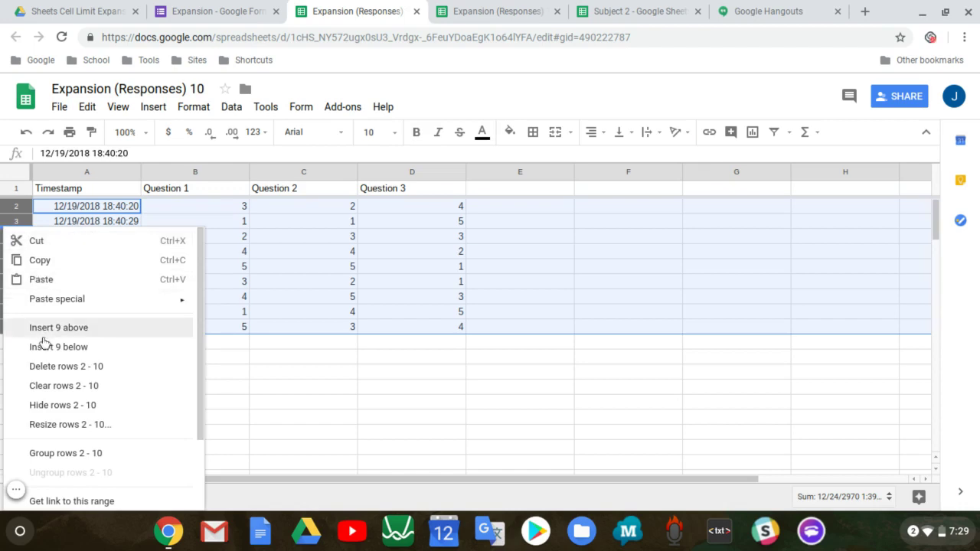
click(40, 370)
click(104, 285)
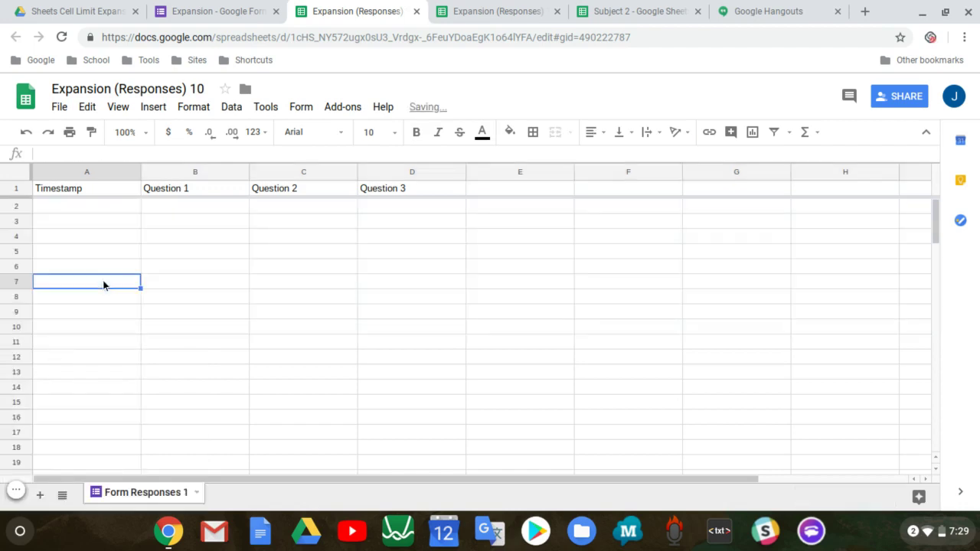
- Delete the empty columns E through J
click(501, 171)
scroll(501, 171, right, 3)
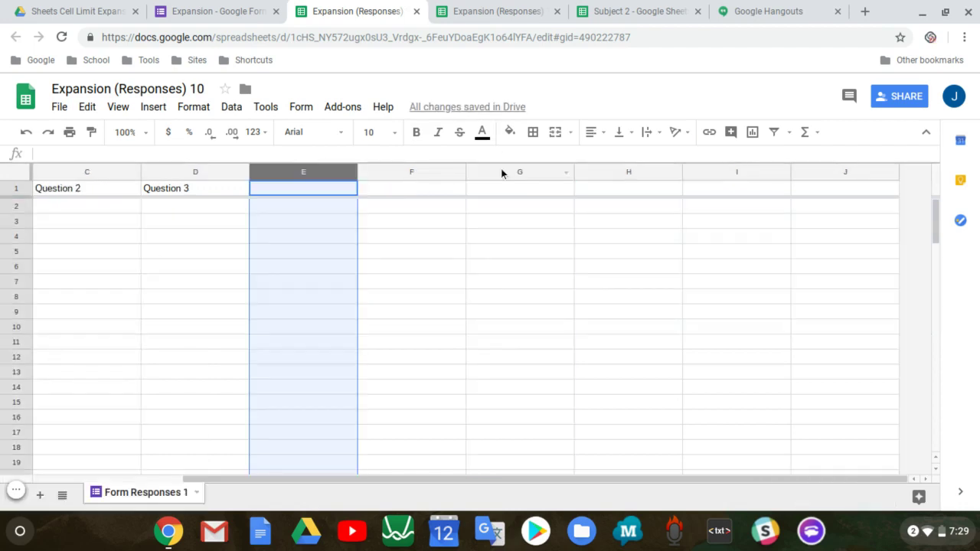
shift+click(825, 171)
right_click(825, 174)
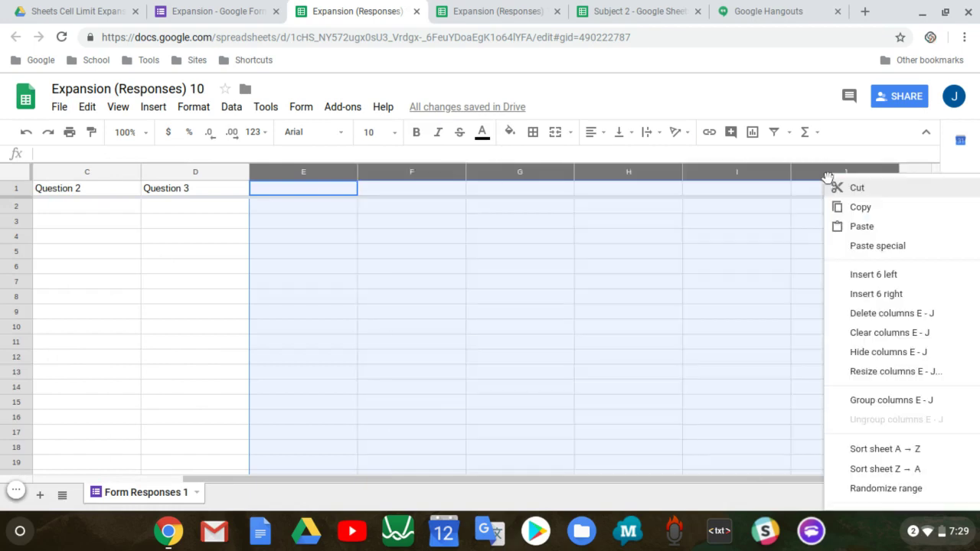
click(868, 313)
click(384, 252)
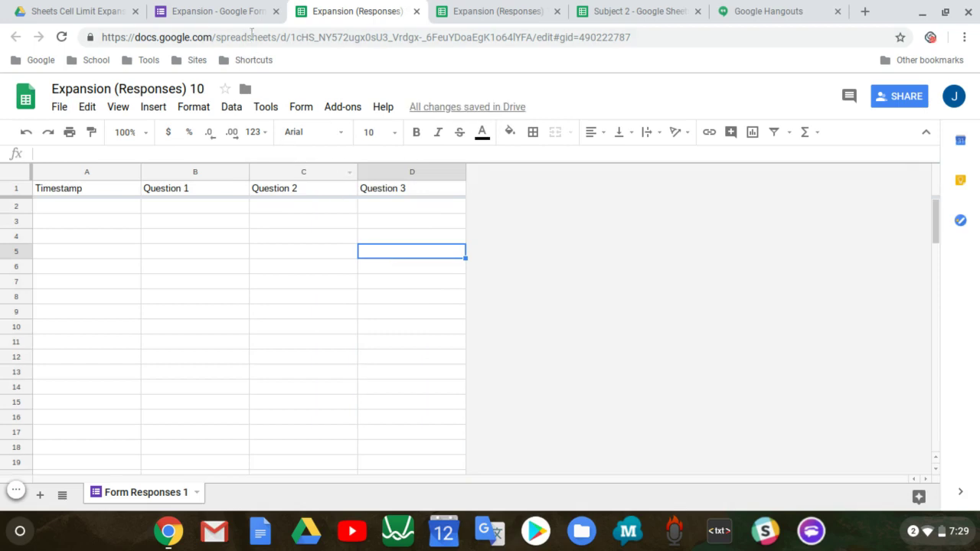
- Preview the form and submit a test response answering 5, 4 and 5
click(238, 9)
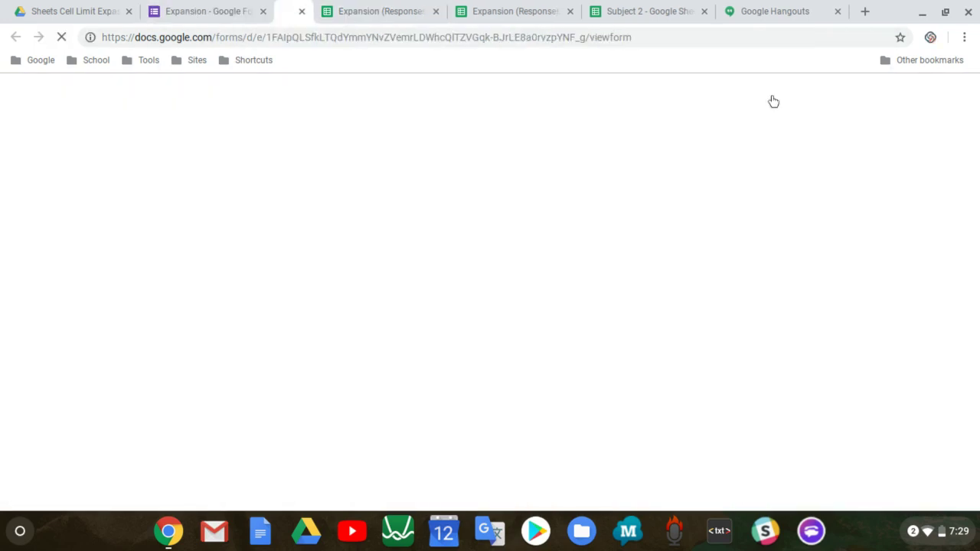
click(771, 99)
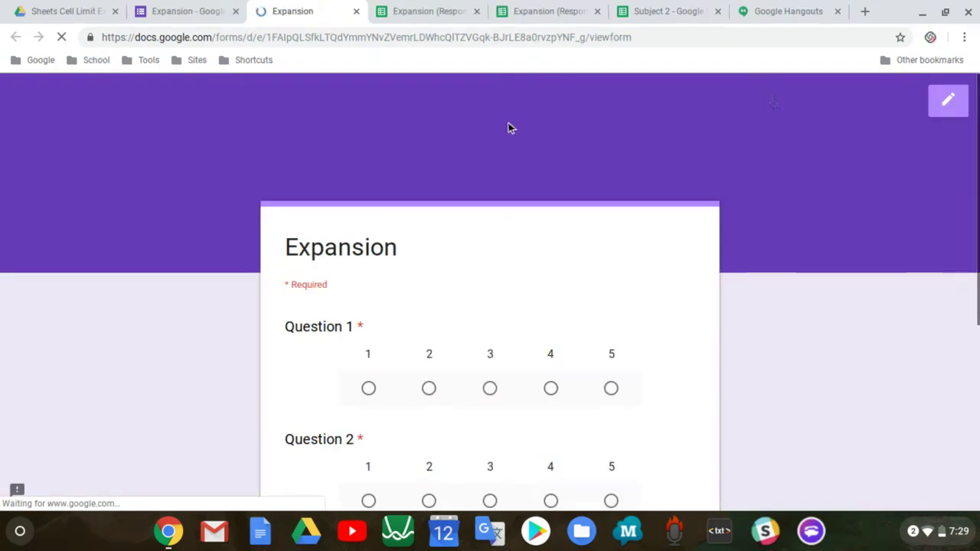
click(611, 330)
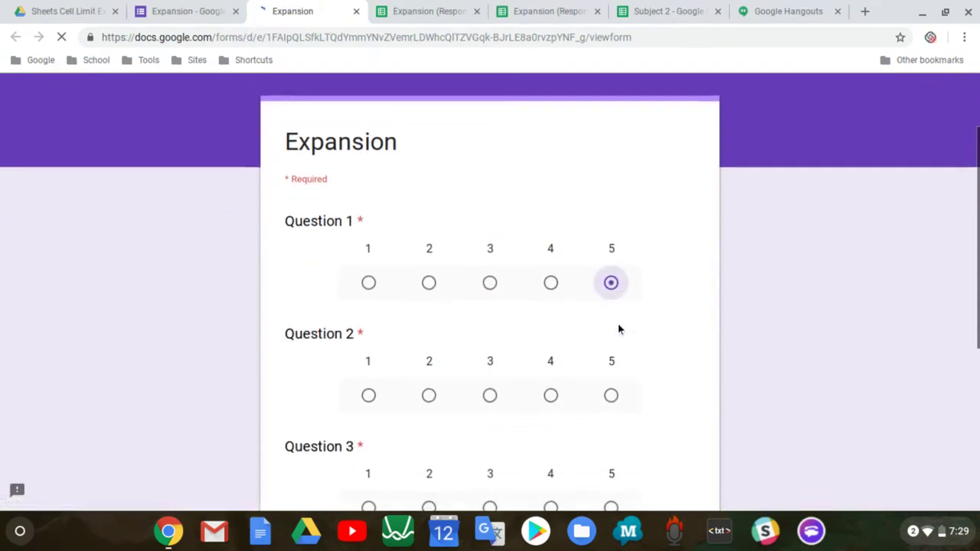
click(550, 396)
scroll(566, 395, down, 3)
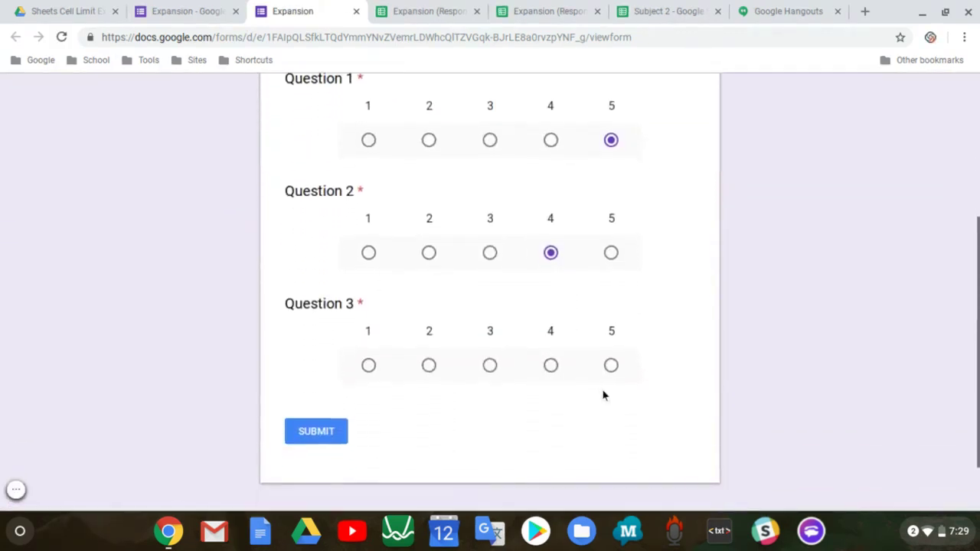
click(610, 365)
click(308, 442)
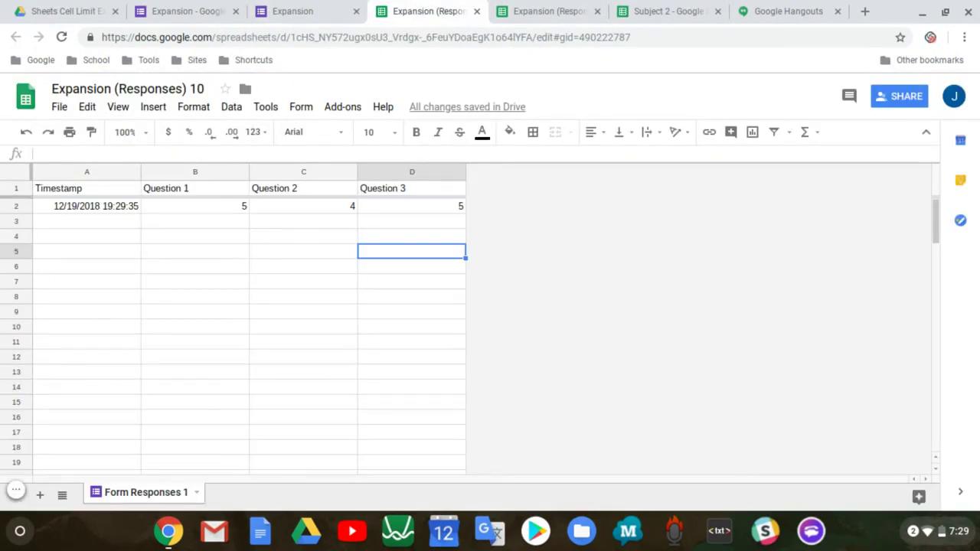
- Compare the old and new response spreadsheets, ending on Expansion (Responses) 10 with its single response
click(564, 9)
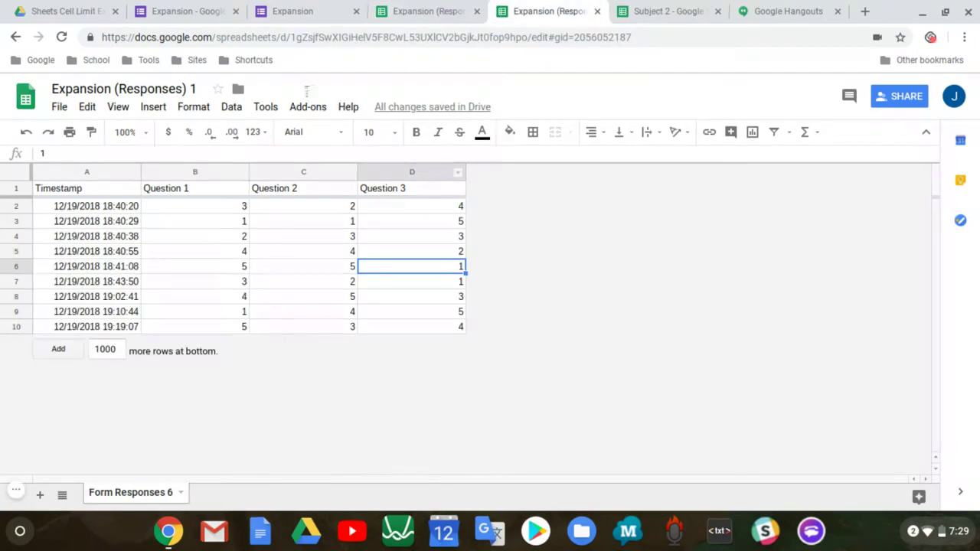
click(449, 9)
click(551, 9)
click(440, 4)
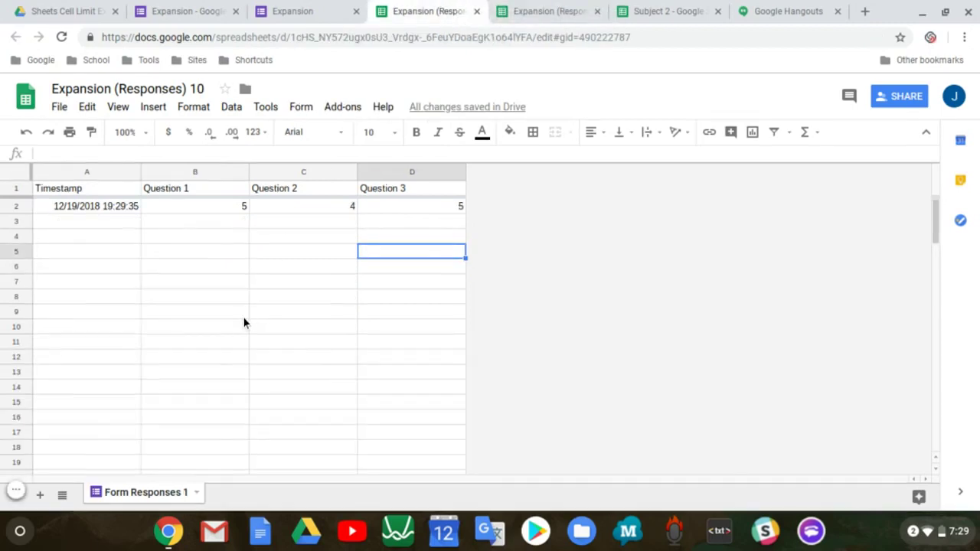
click(356, 12)
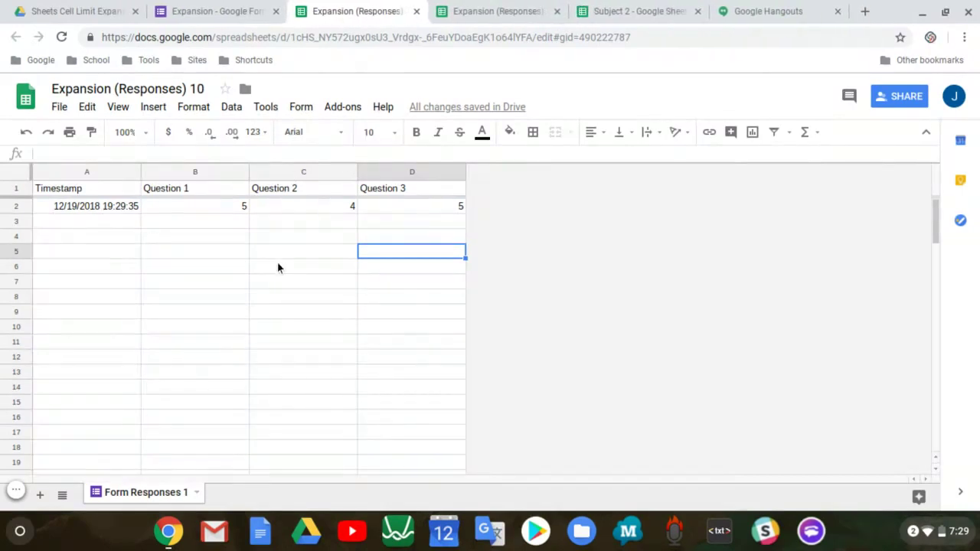
click(511, 4)
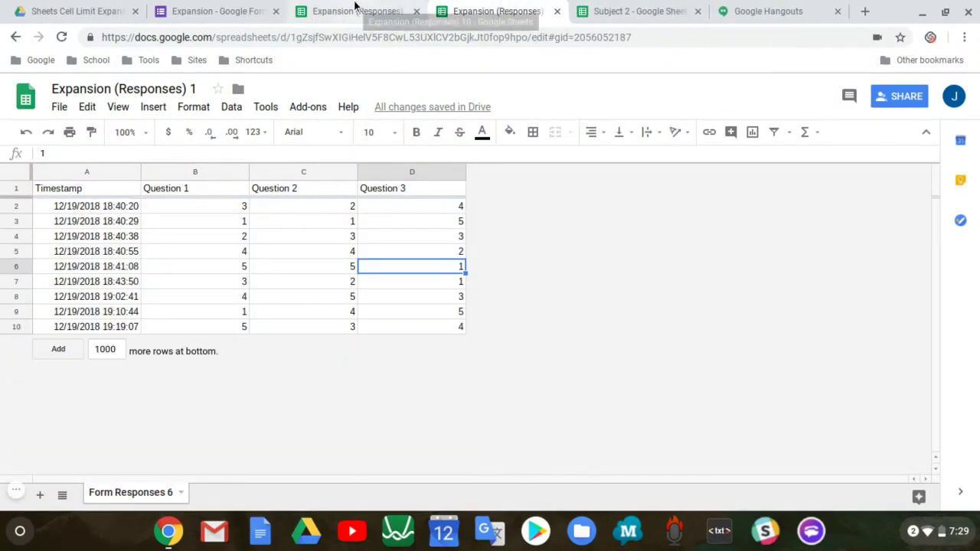
click(358, 12)
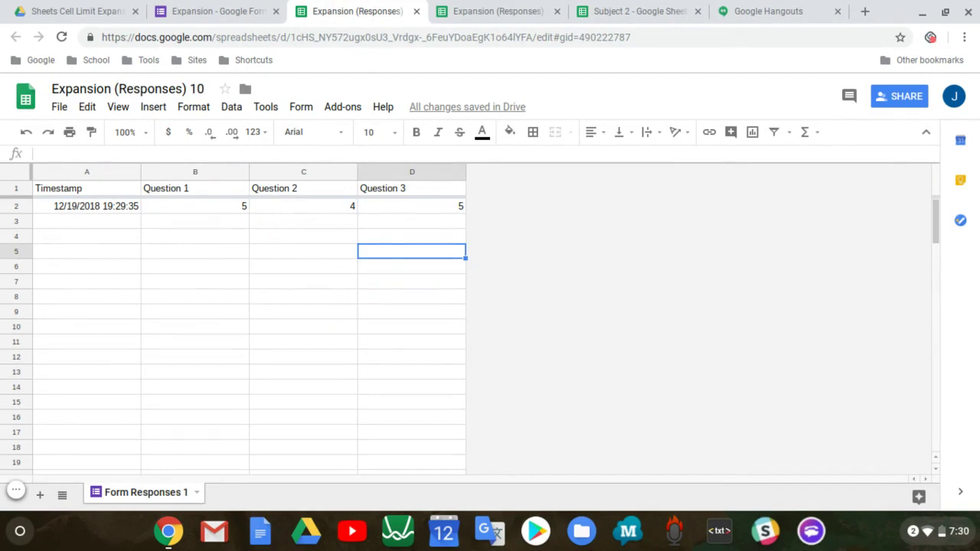
click(462, 11)
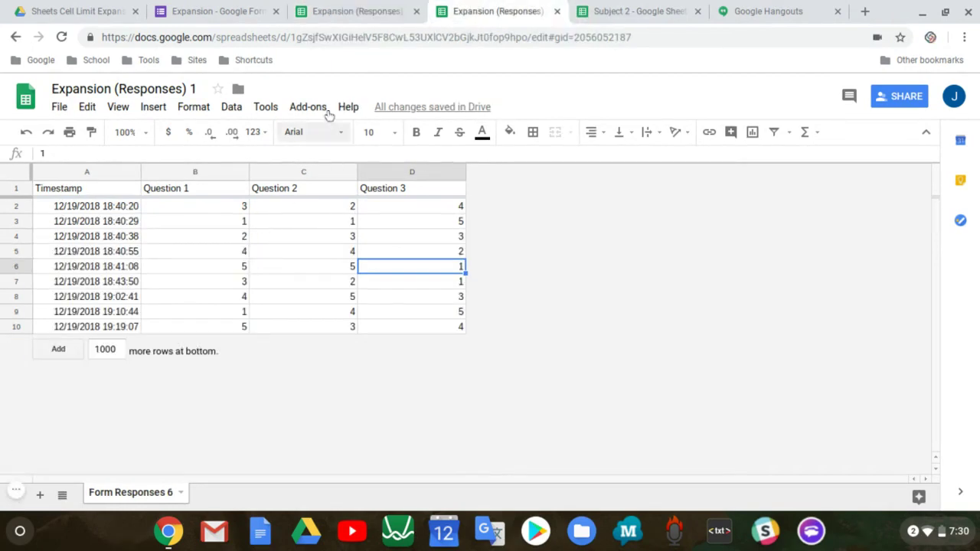
click(352, 11)
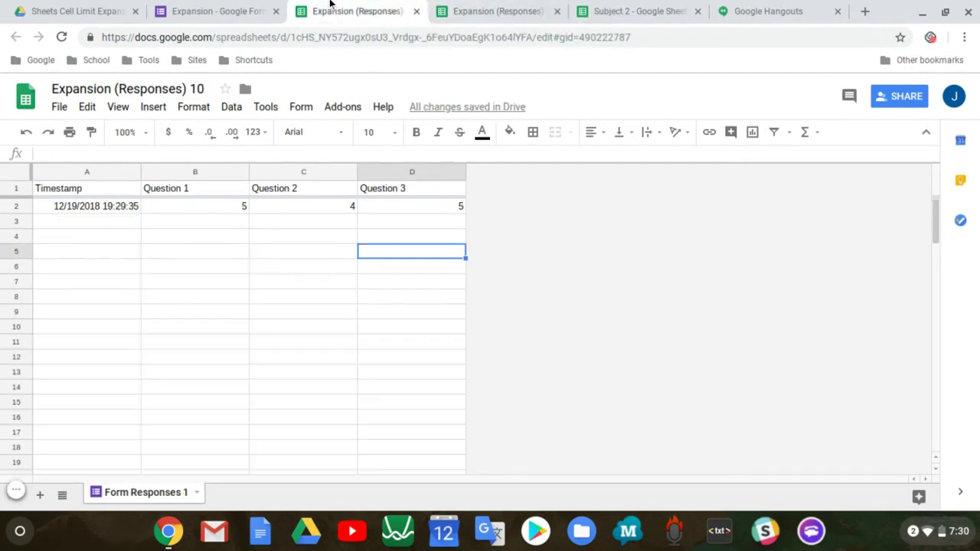
- Add Sheet2 and start =IMPORTRANGE in A1 with the old spreadsheet's pasted URL
click(40, 494)
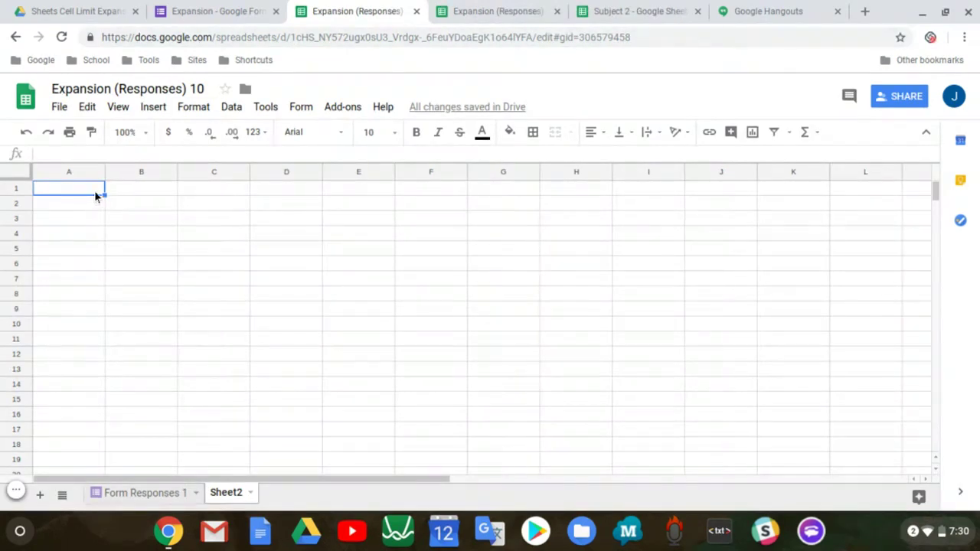
text(=IM)
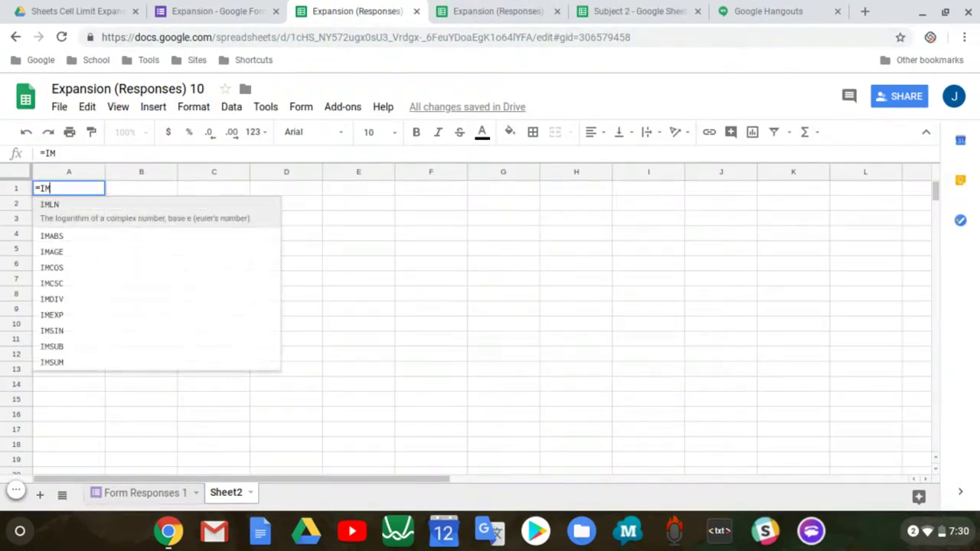
text(PORTRANGE)
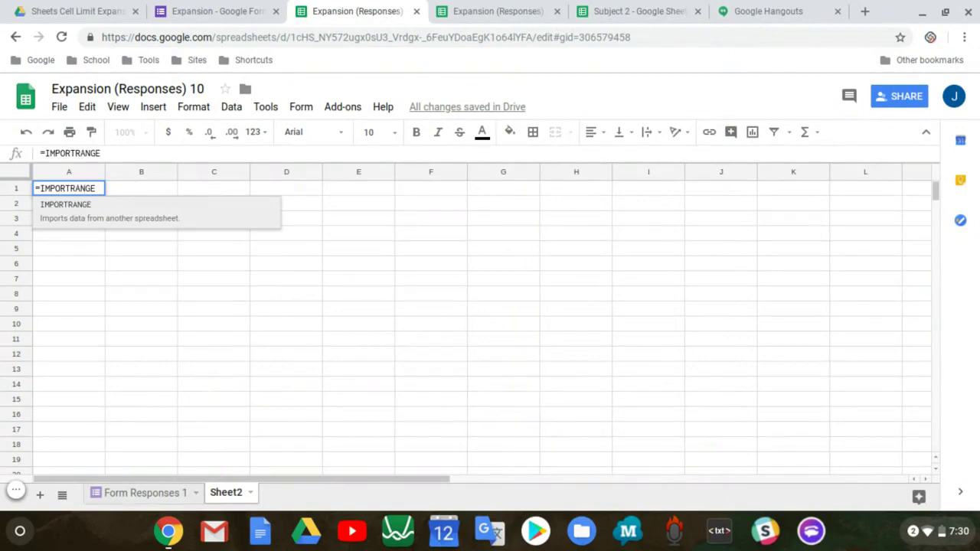
text(()
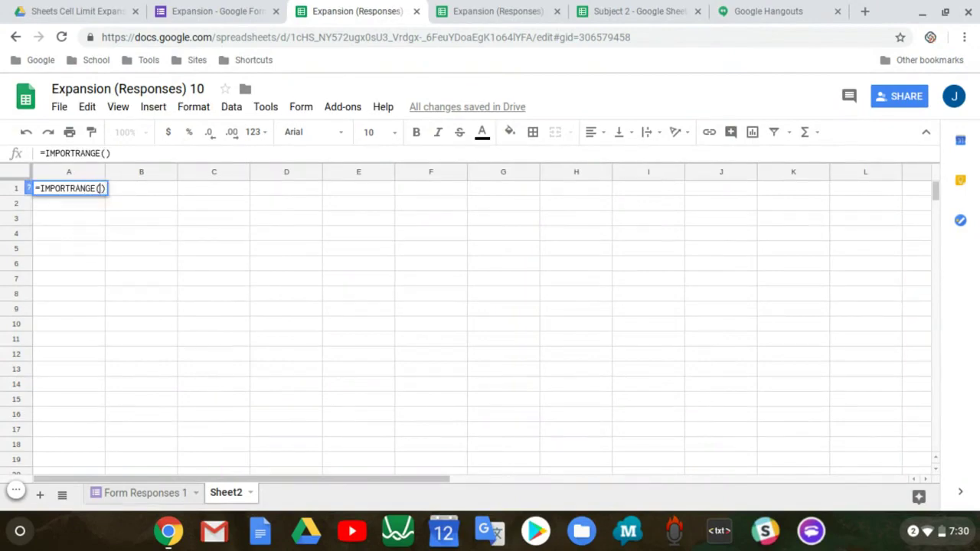
click(480, 4)
click(632, 39)
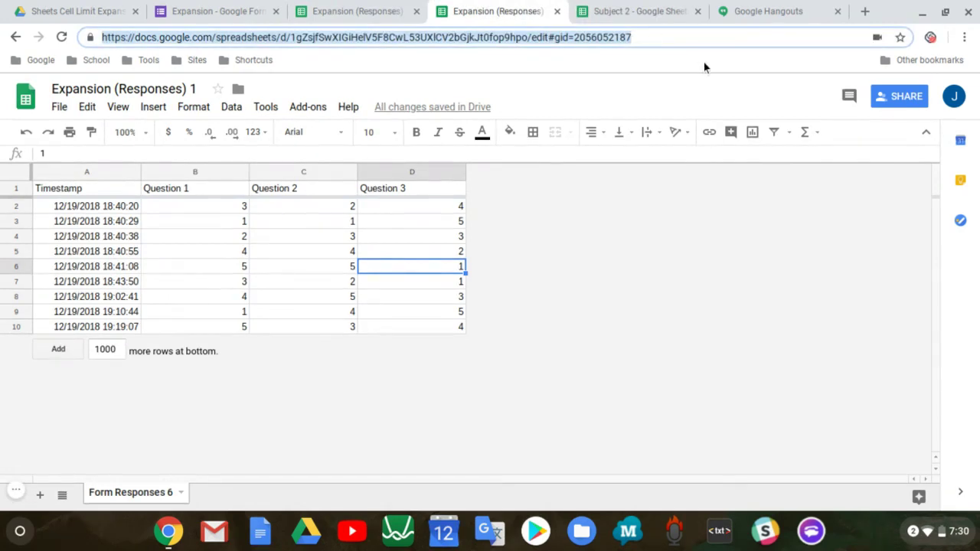
click(365, 4)
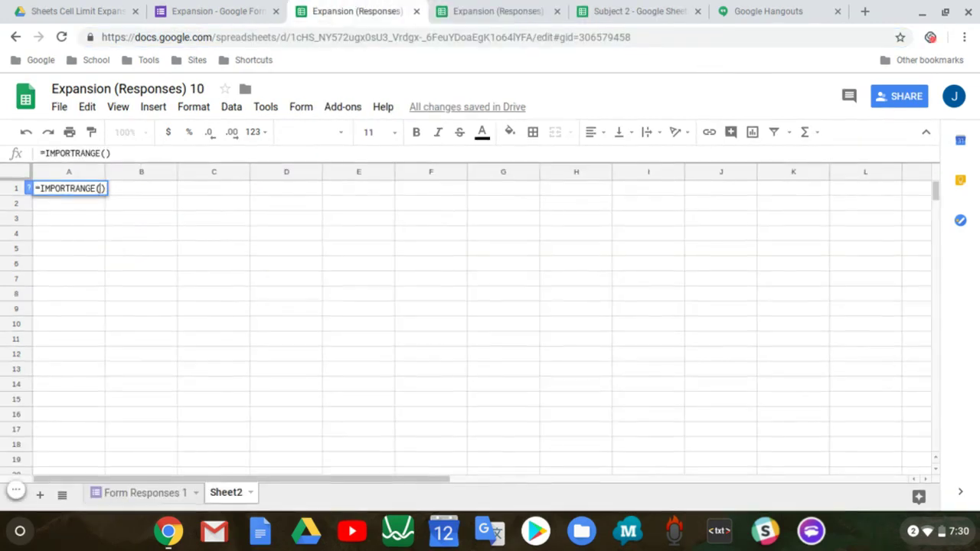
text(")
key(ctrl+v)
text(")
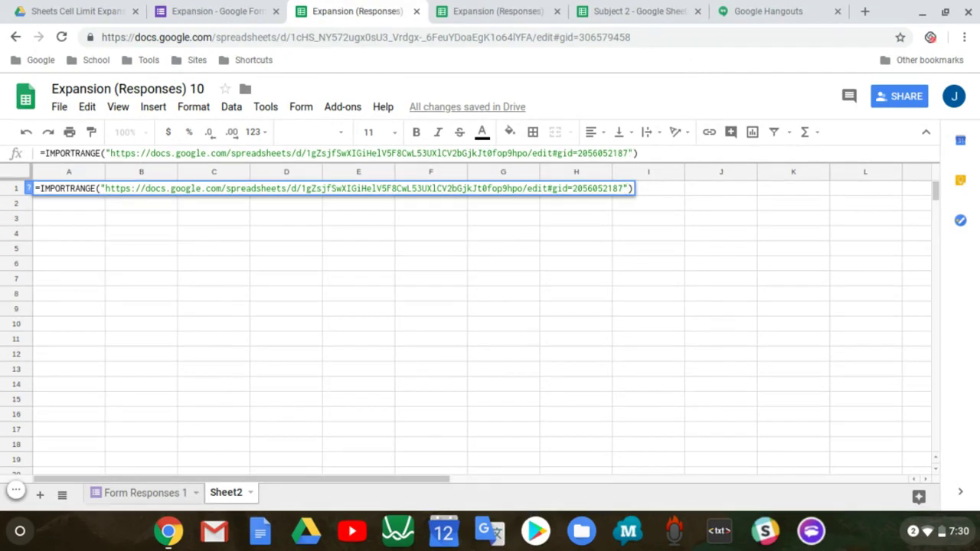
text(,")
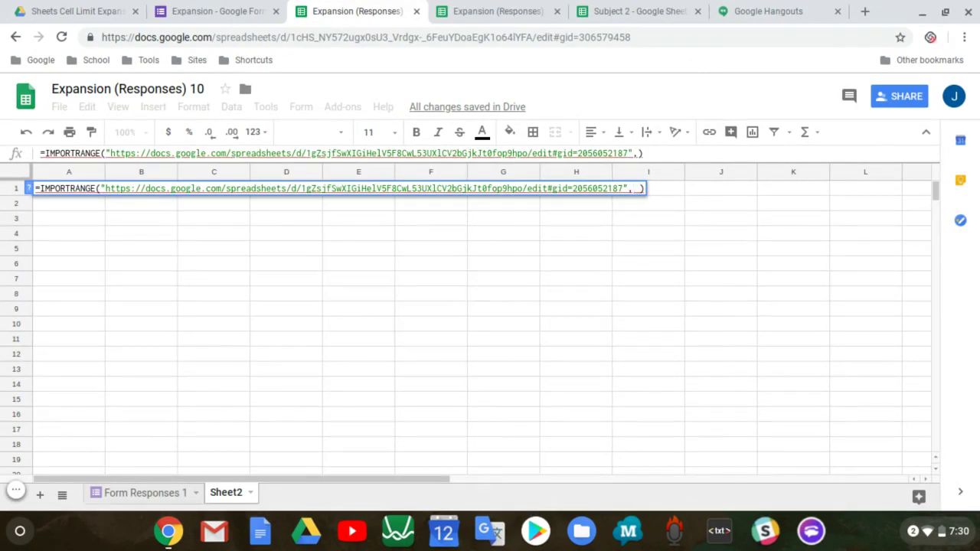
- Add the range 'Form Responses 6'!B2:D10 to the IMPORTRANGE formula, correcting the sheet number
click(490, 11)
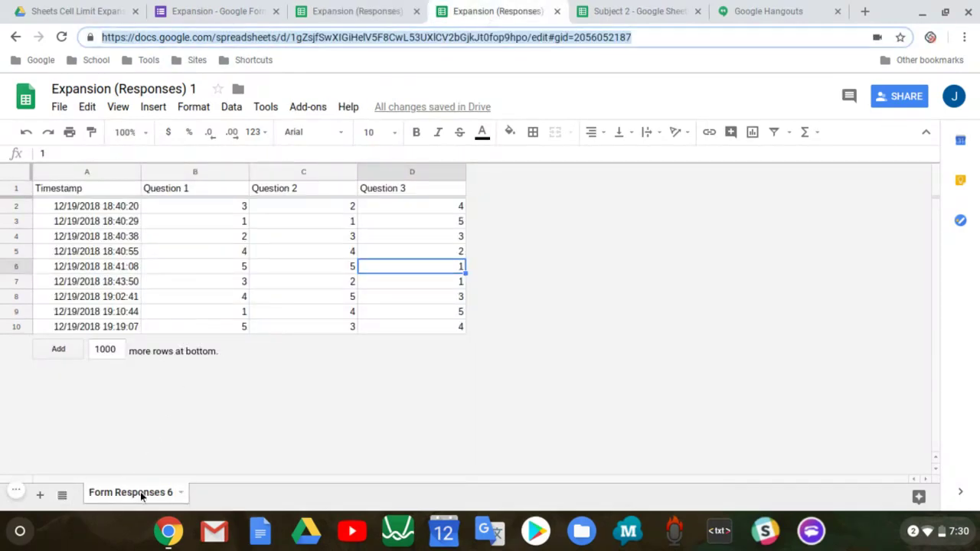
click(372, 9)
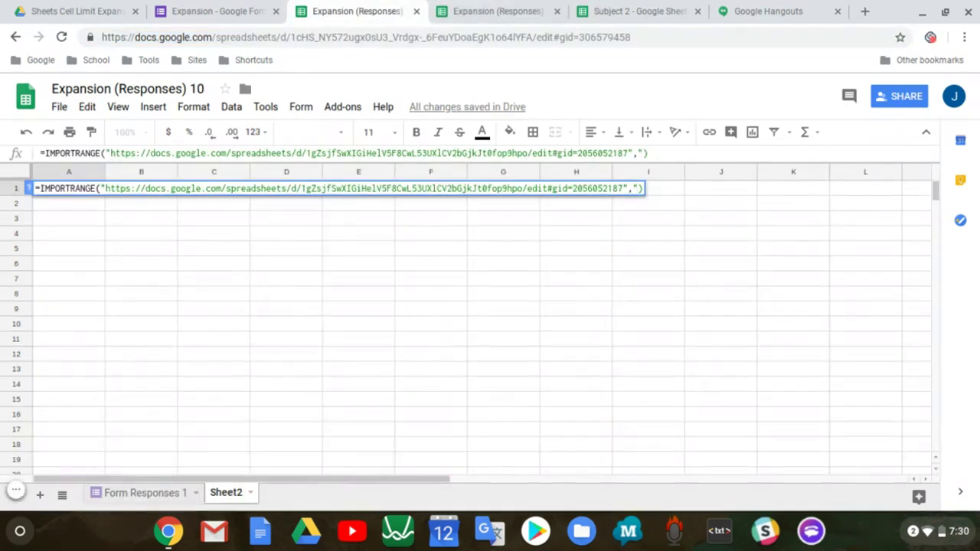
text(")
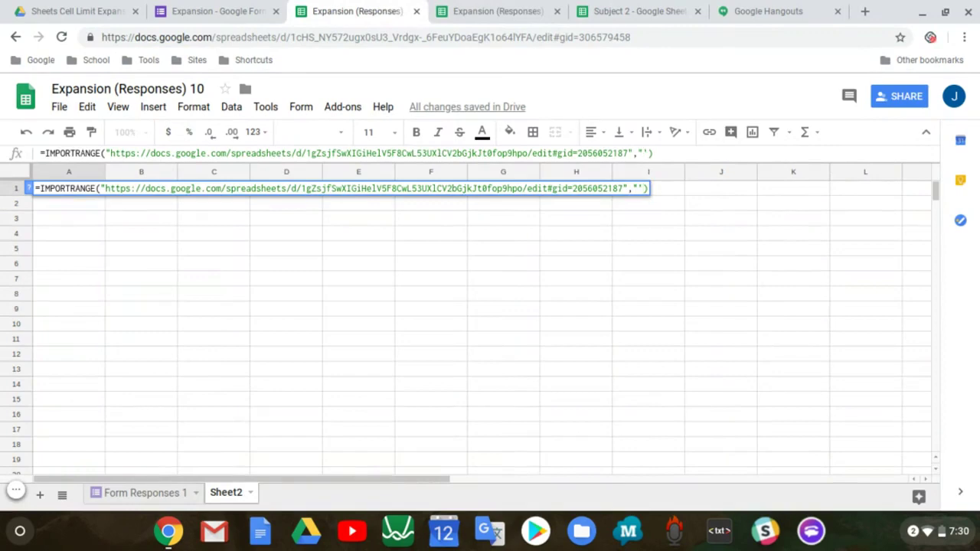
text(Form Response)
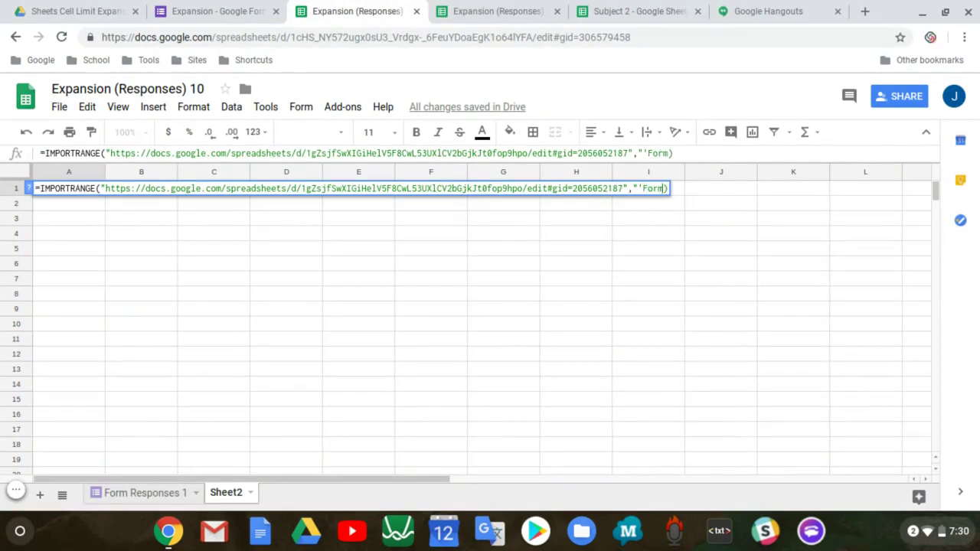
text(s )
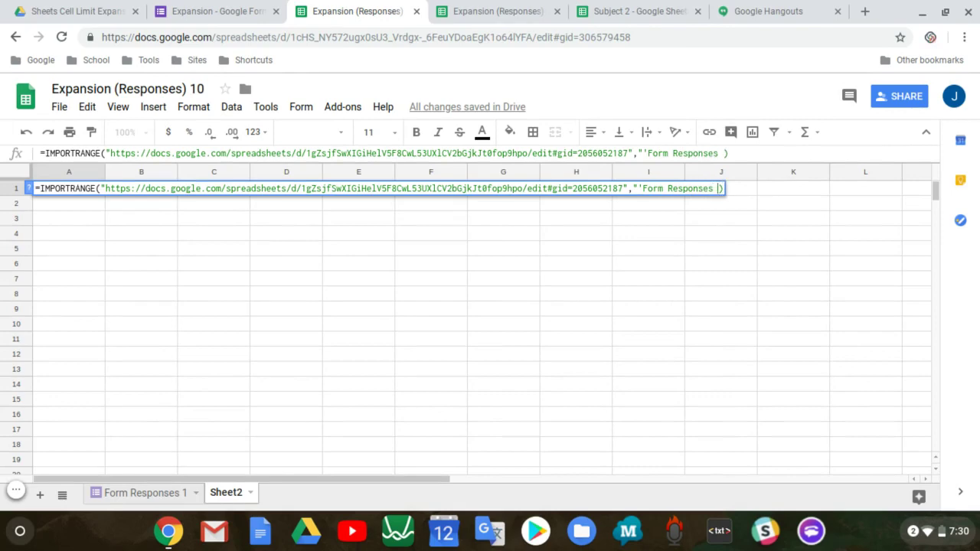
text(1')
click(462, 11)
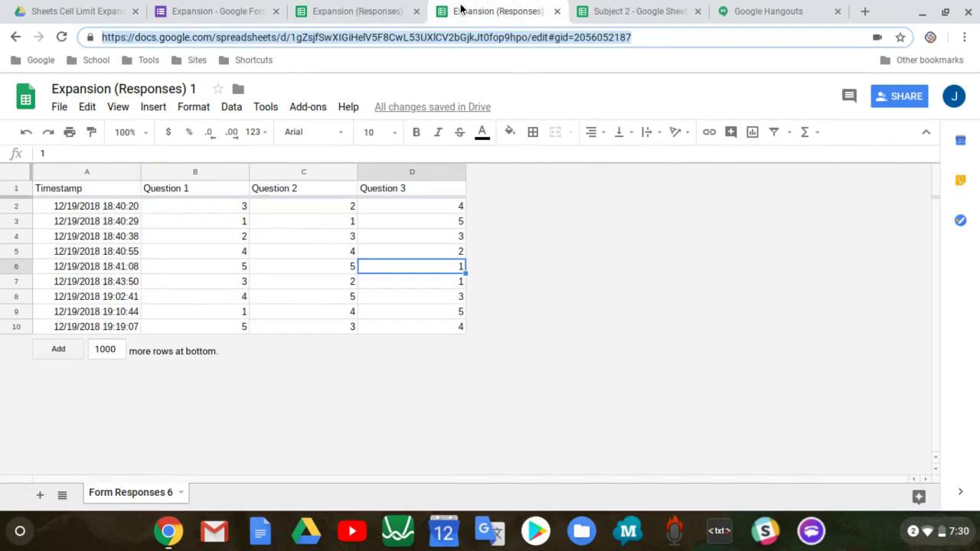
click(327, 7)
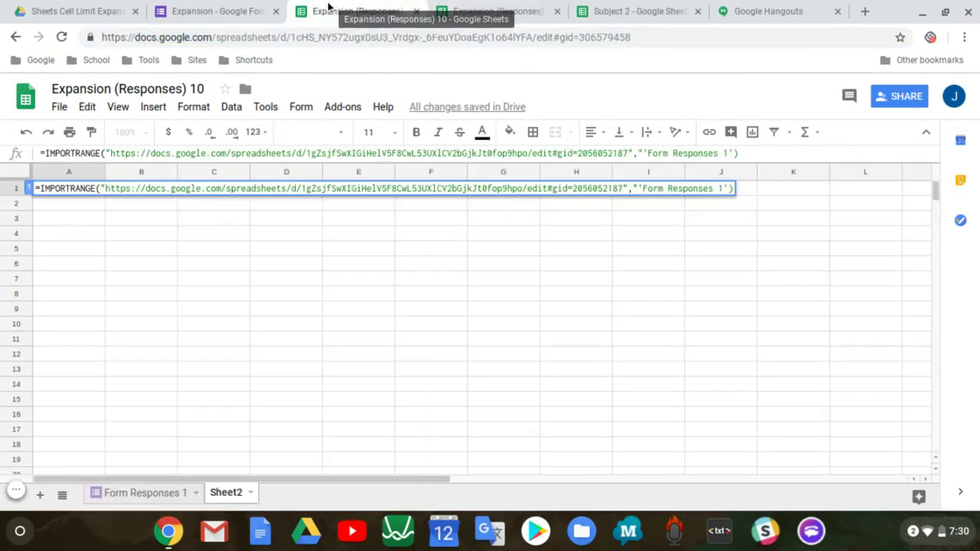
click(717, 197)
key(Delete)
text(6')
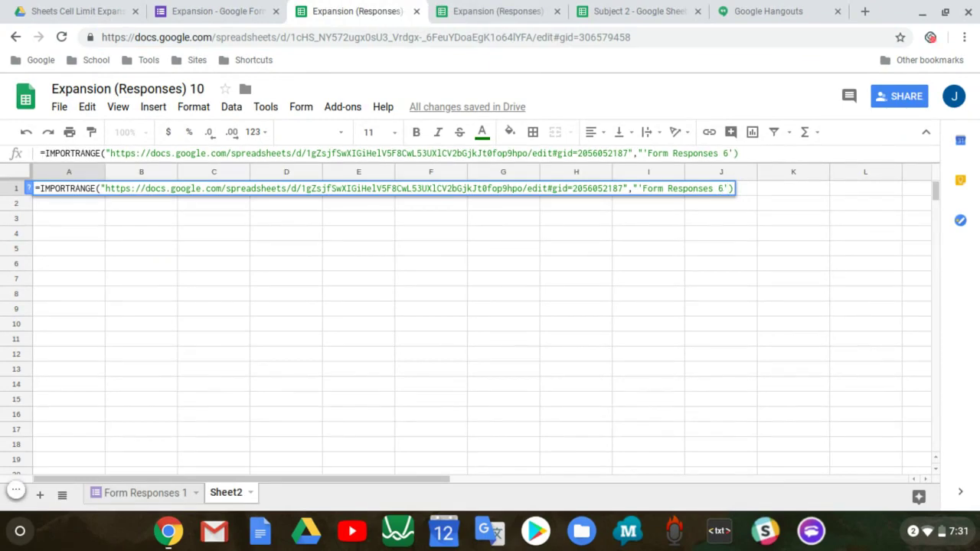
text(!)
text(B2:D10)
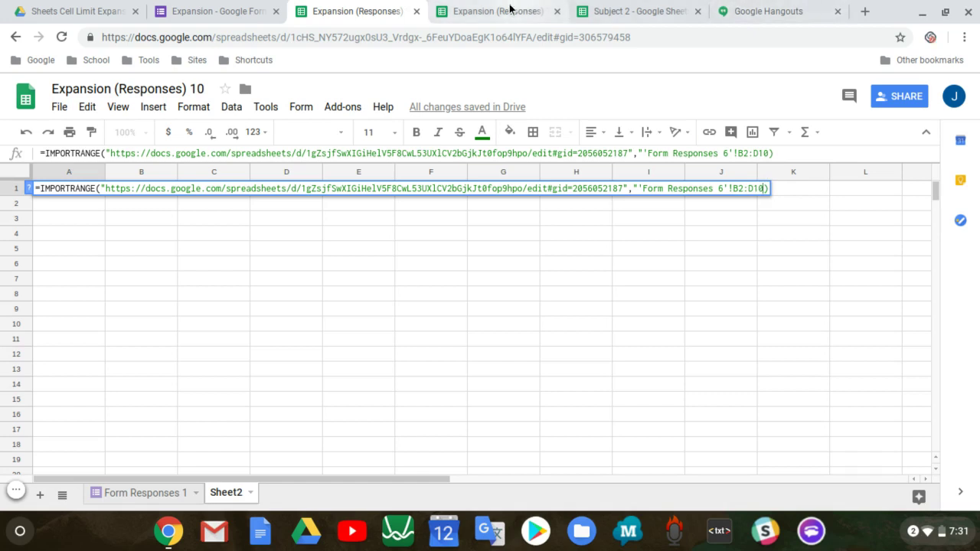
click(511, 10)
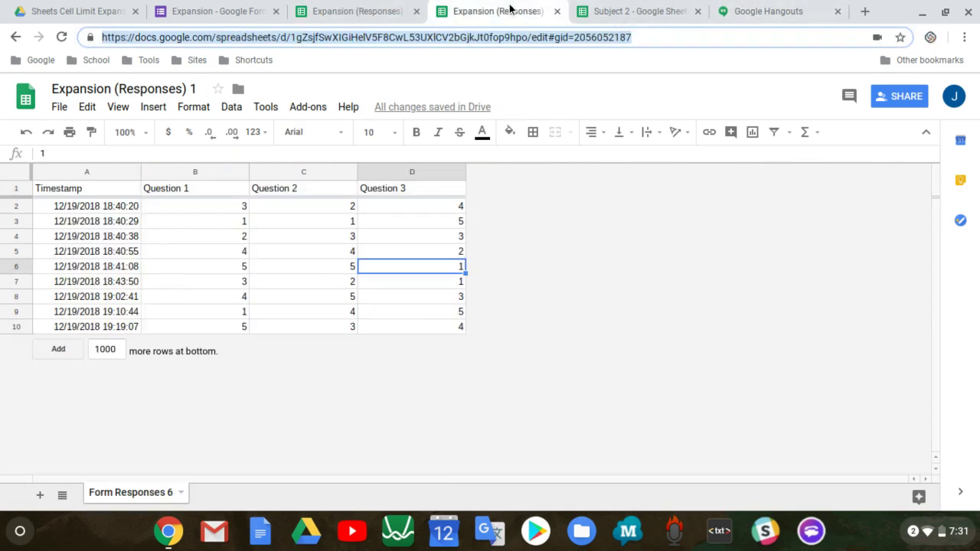
click(379, 11)
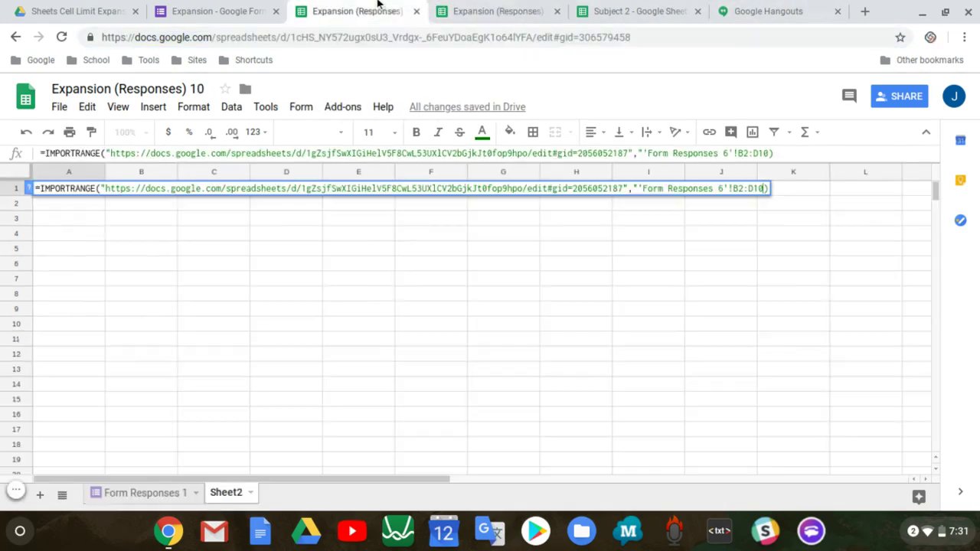
- Commit the IMPORTRANGE formula and allow access so the nine old responses load in A–C
text(")
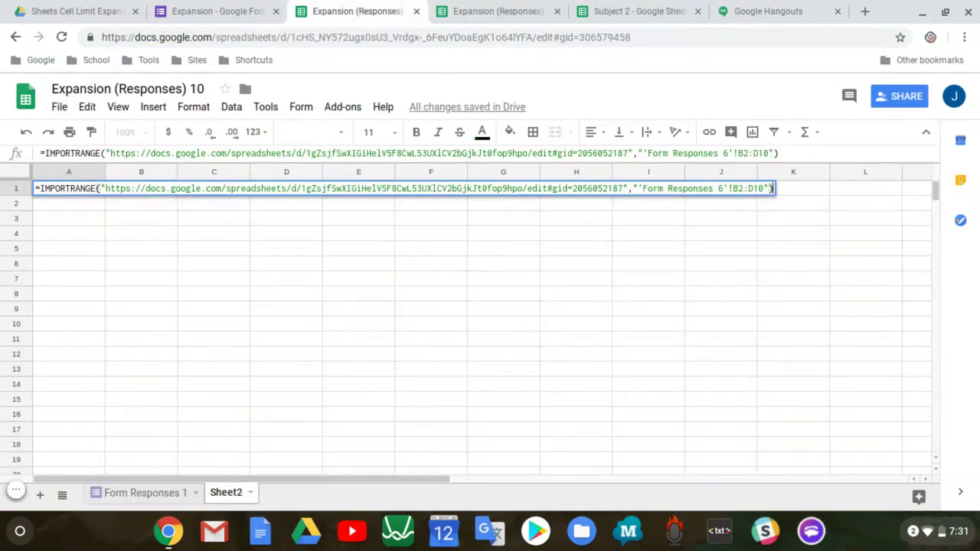
key(Return)
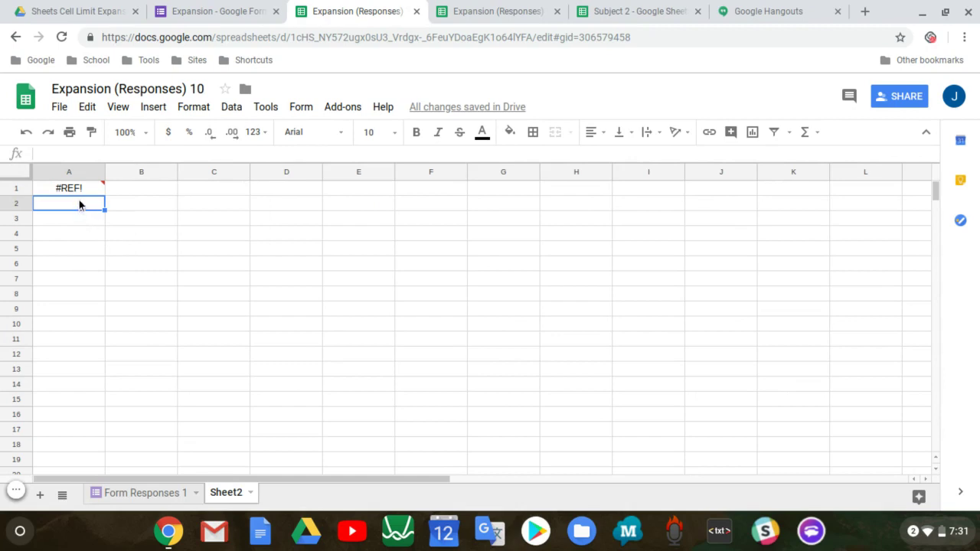
mouse_move(80, 196)
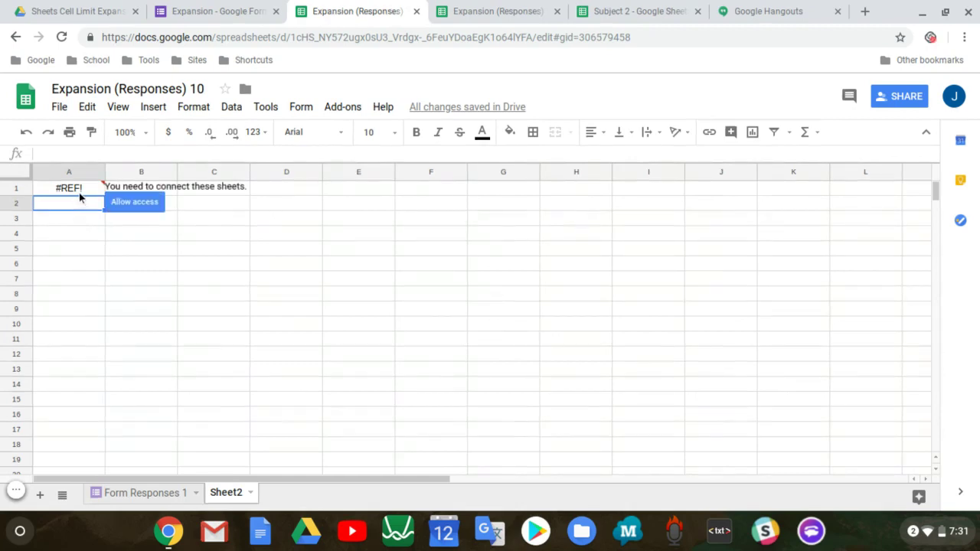
click(126, 205)
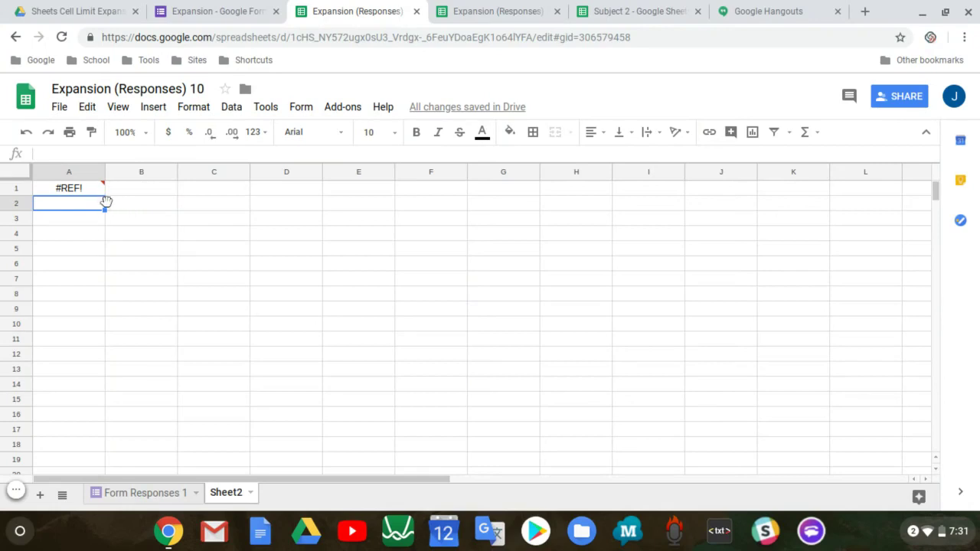
click(100, 192)
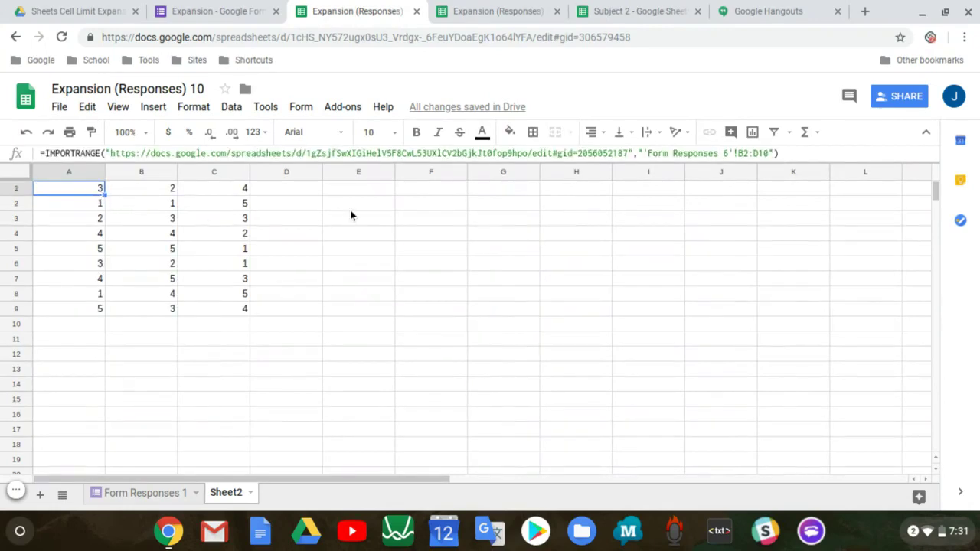
- Paste the old B2:D10 answers into E1 of Sheet2, then clear them
click(498, 11)
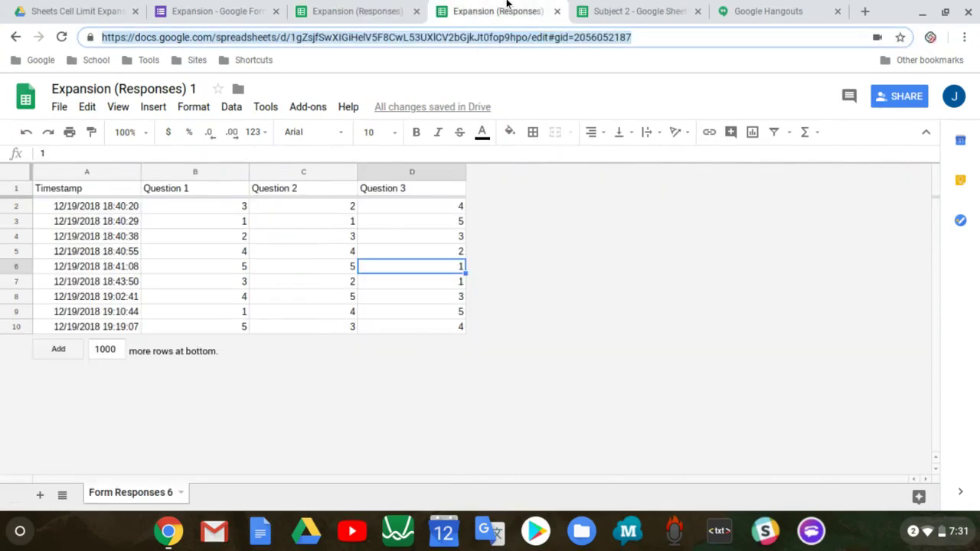
shift+click(434, 327)
key(ctrl+c)
click(352, 9)
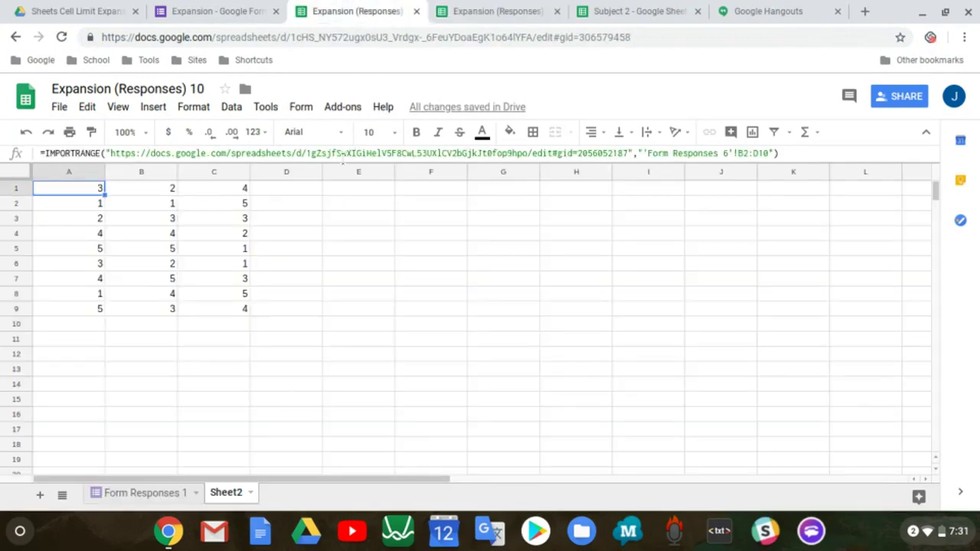
click(355, 191)
key(ctrl+v)
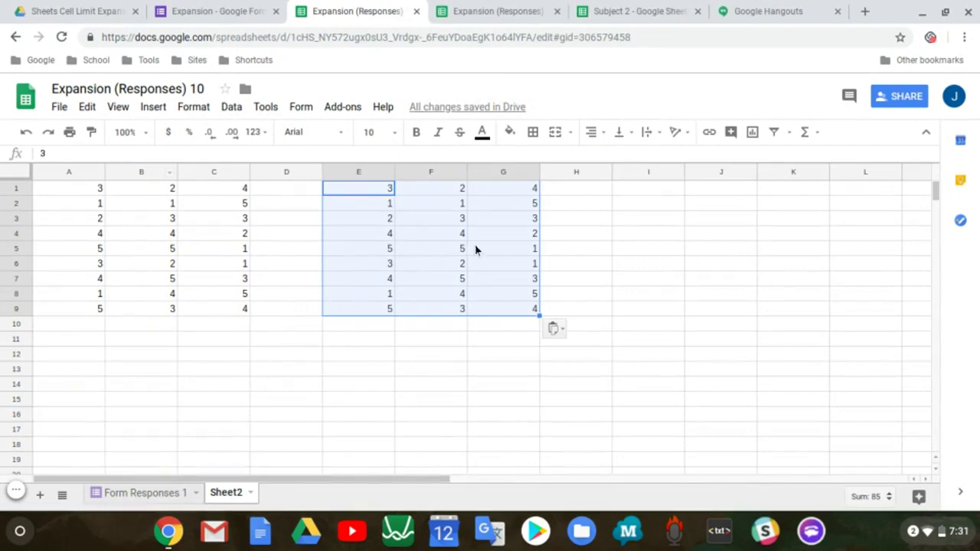
key(Delete)
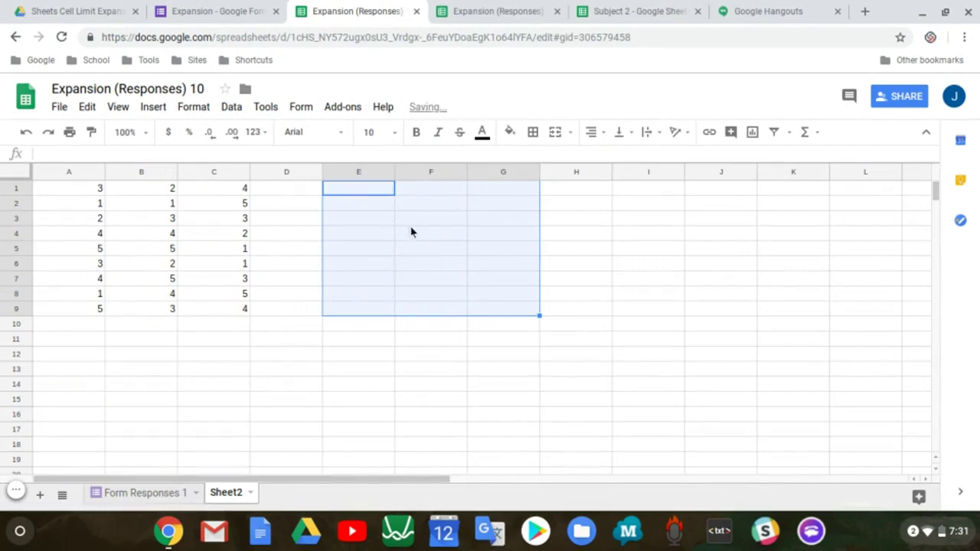
- Delete the IMPORTRANGE formula from A1, leaving Sheet2 empty
click(93, 193)
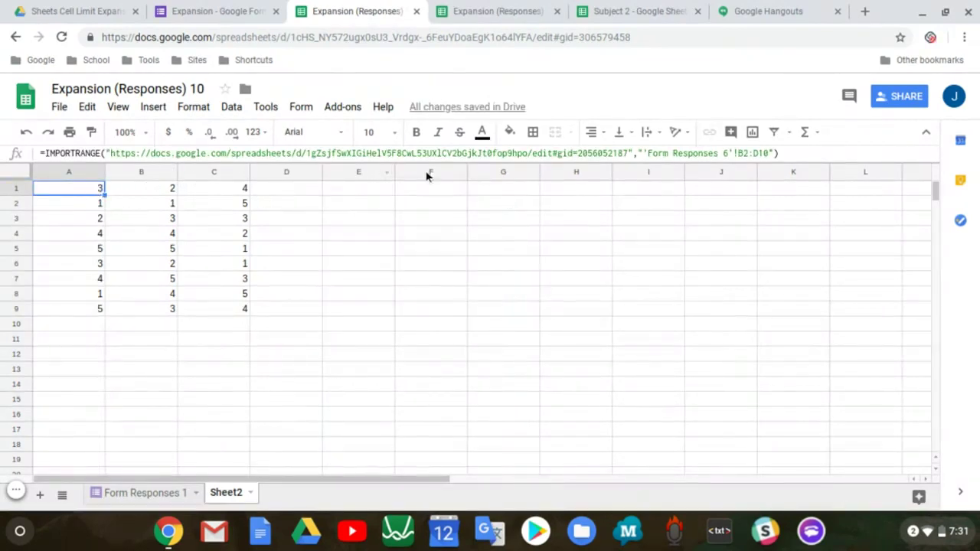
drag(792, 153, 42, 150)
key(ctrl+c)
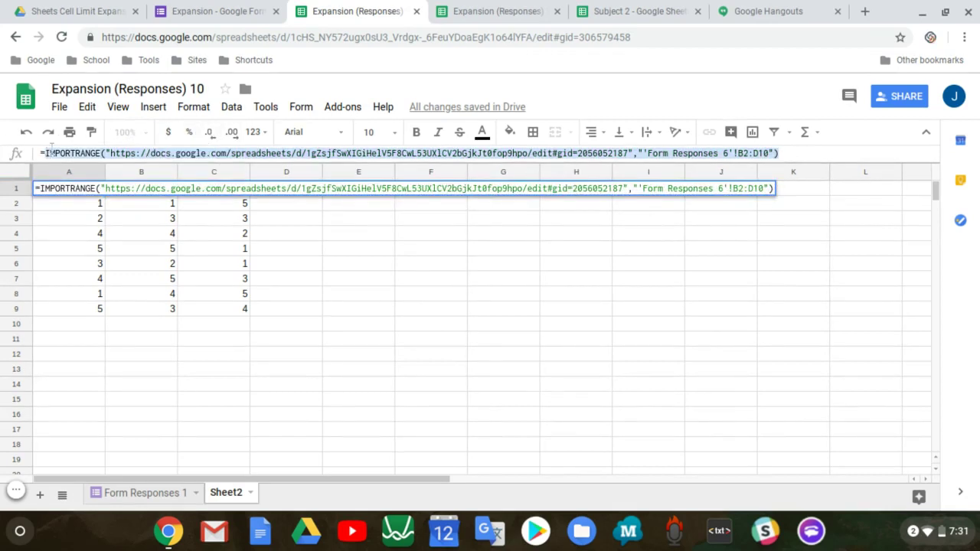
key(BackSpace)
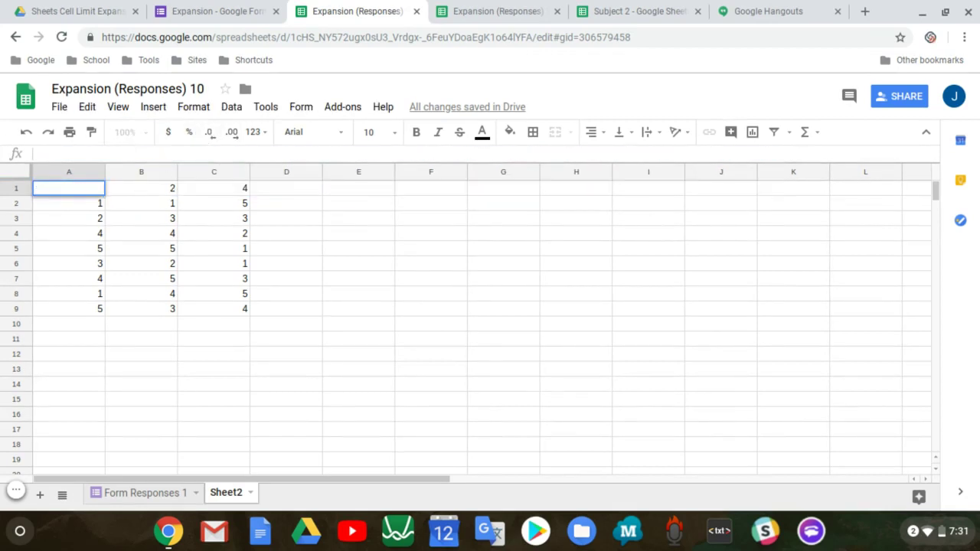
click(77, 189)
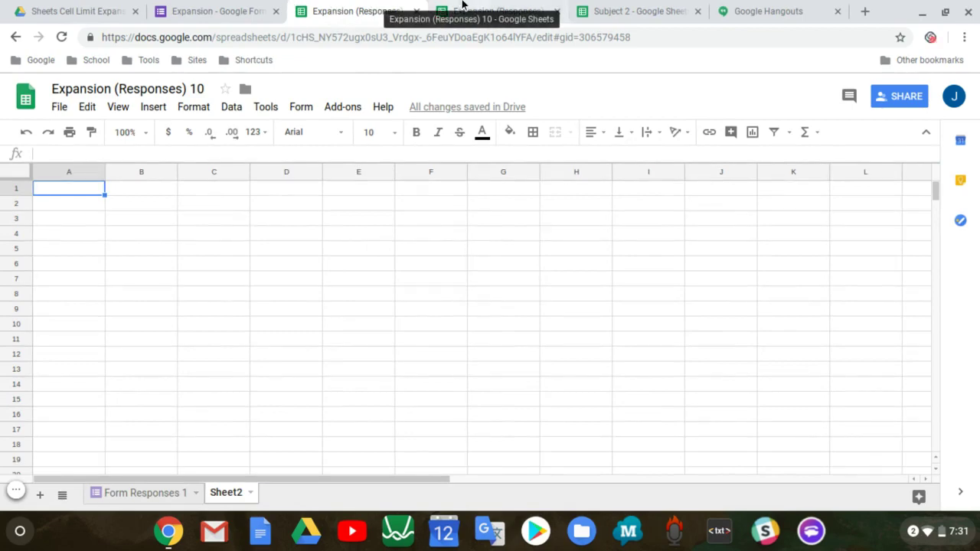
- Review the new Form Responses 1 answers and the old B2:D10 responses
click(489, 10)
click(349, 11)
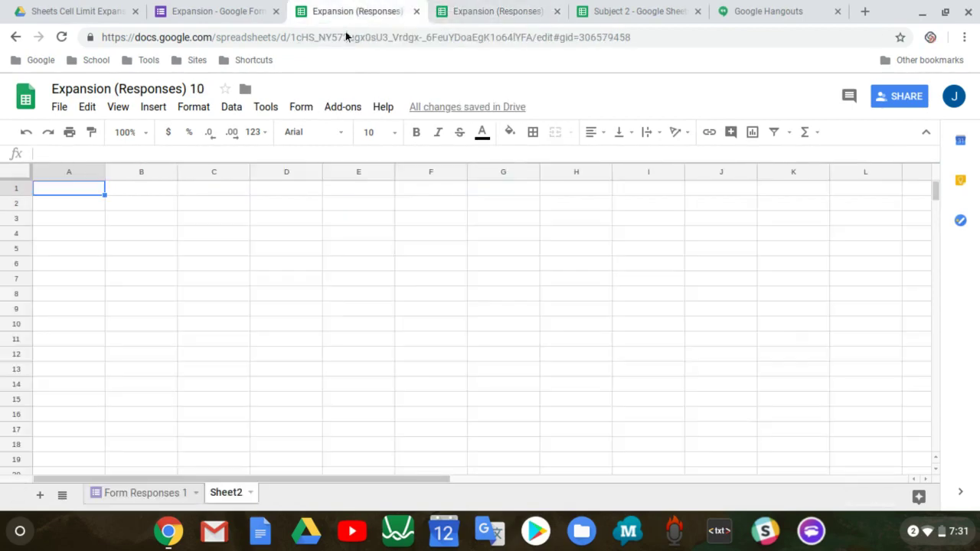
click(145, 494)
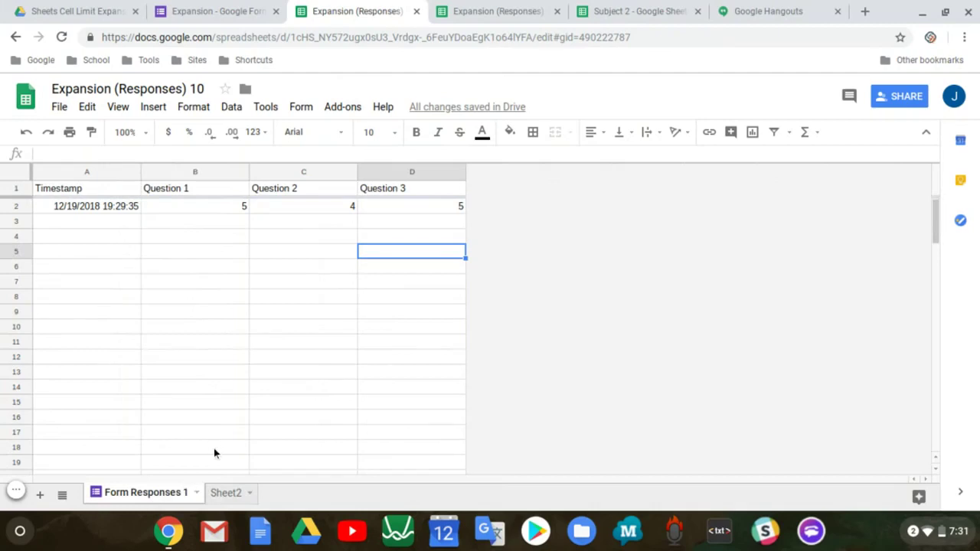
click(224, 493)
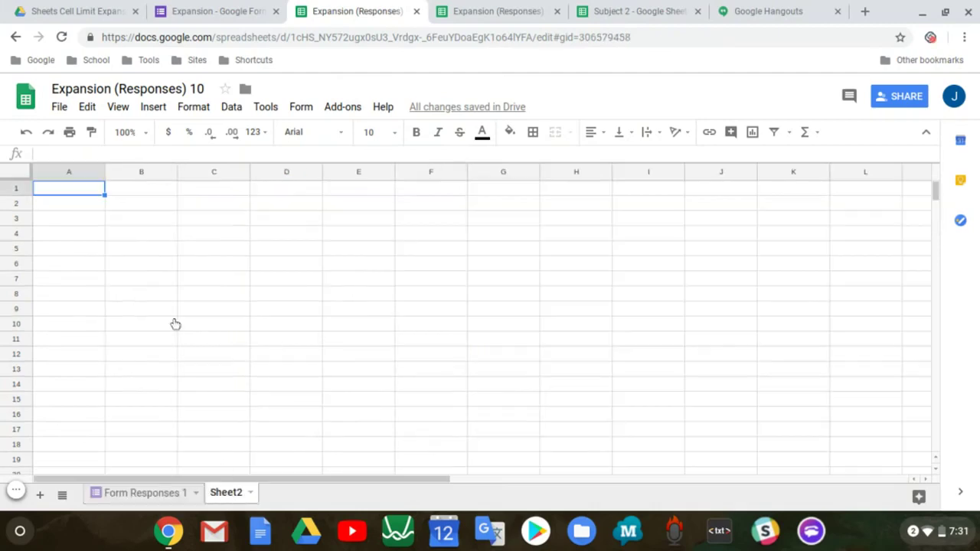
click(494, 8)
click(176, 266)
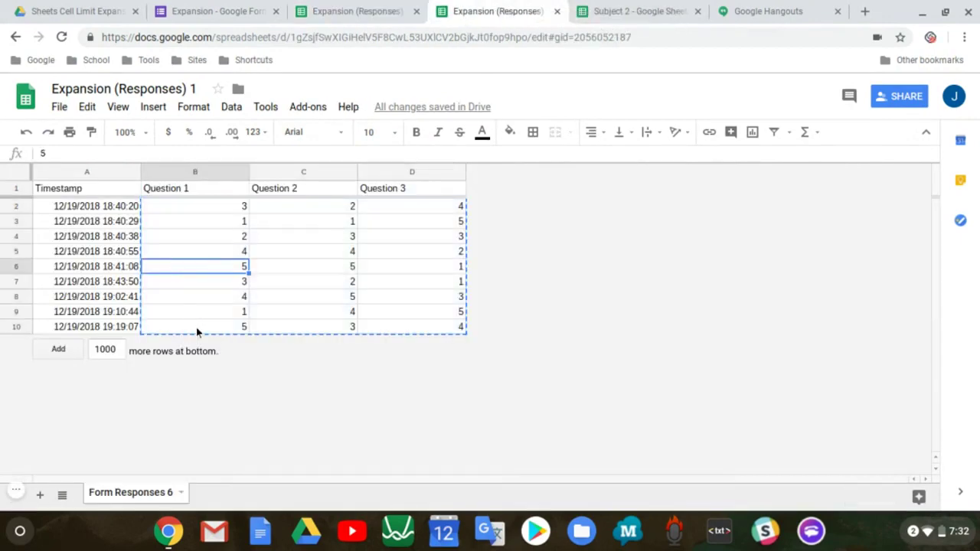
click(196, 327)
click(375, 6)
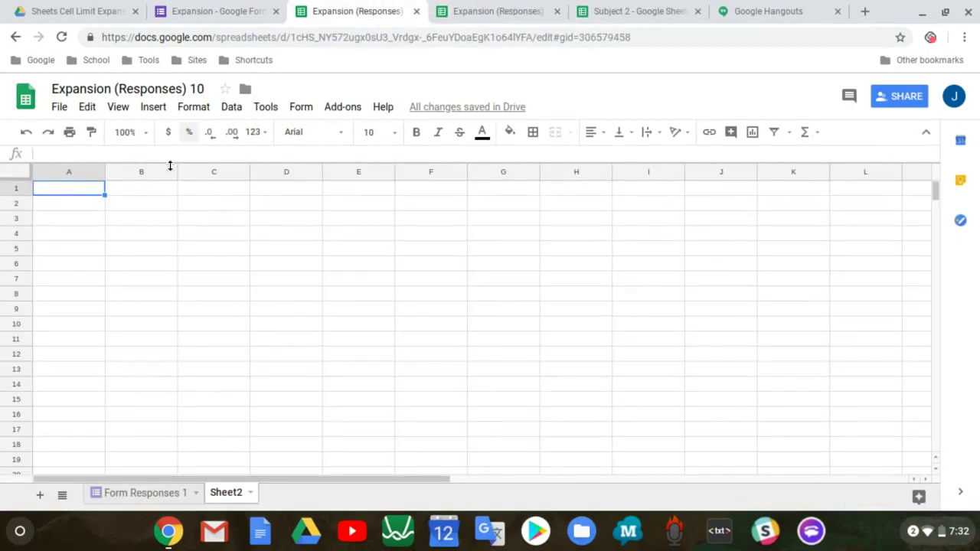
- Write =QUERY({ in A1 wrapping the pasted IMPORTRANGE and ;'Form Responses 1'!B2:D2}
text(=quer)
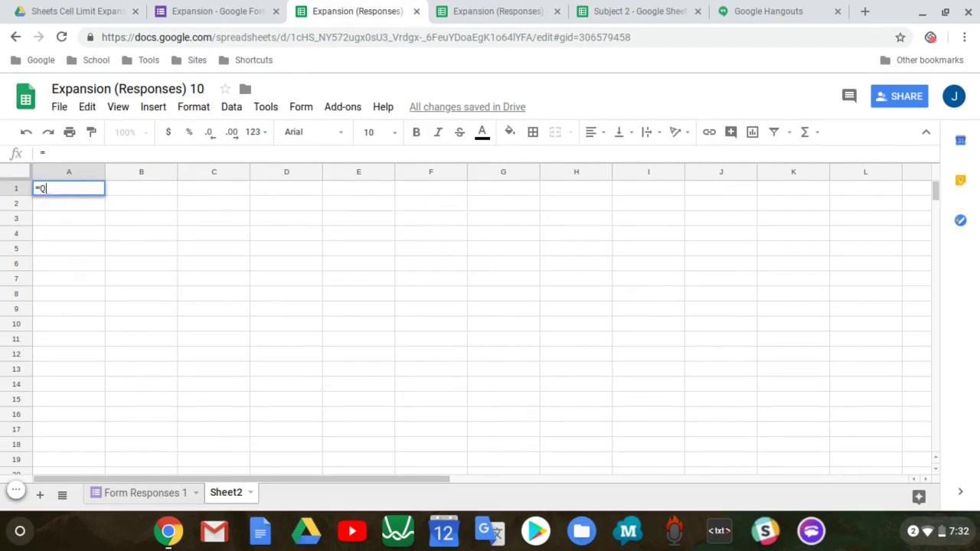
key(Tab)
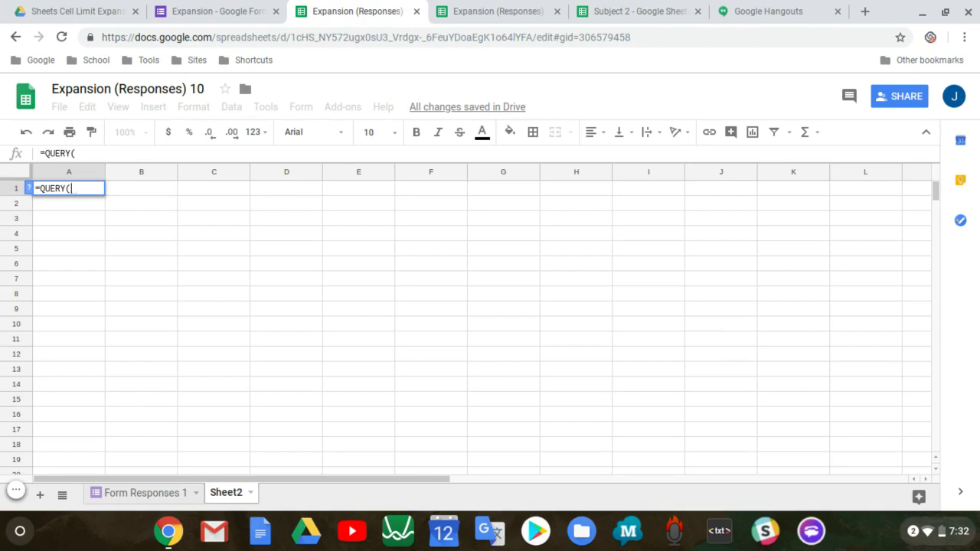
text({)
key(ctrl+v)
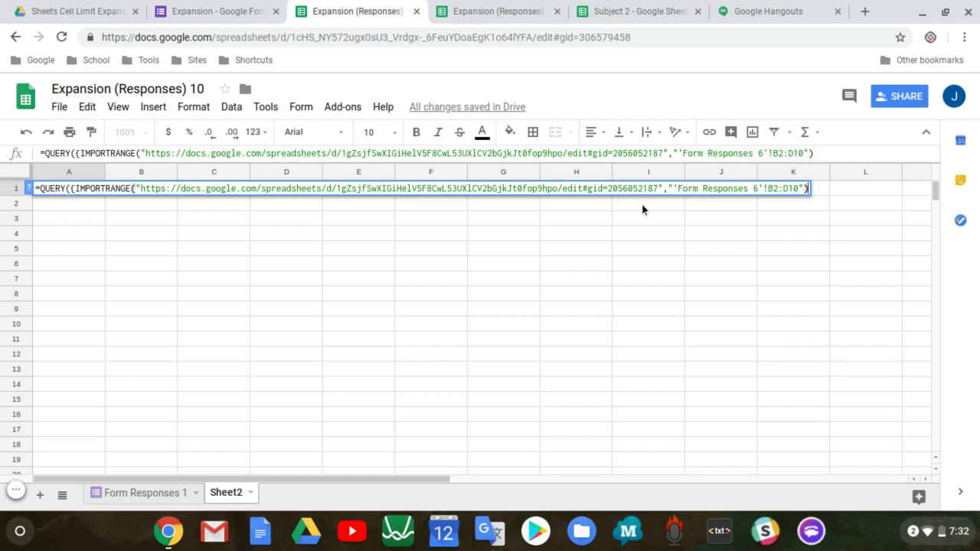
text(;)
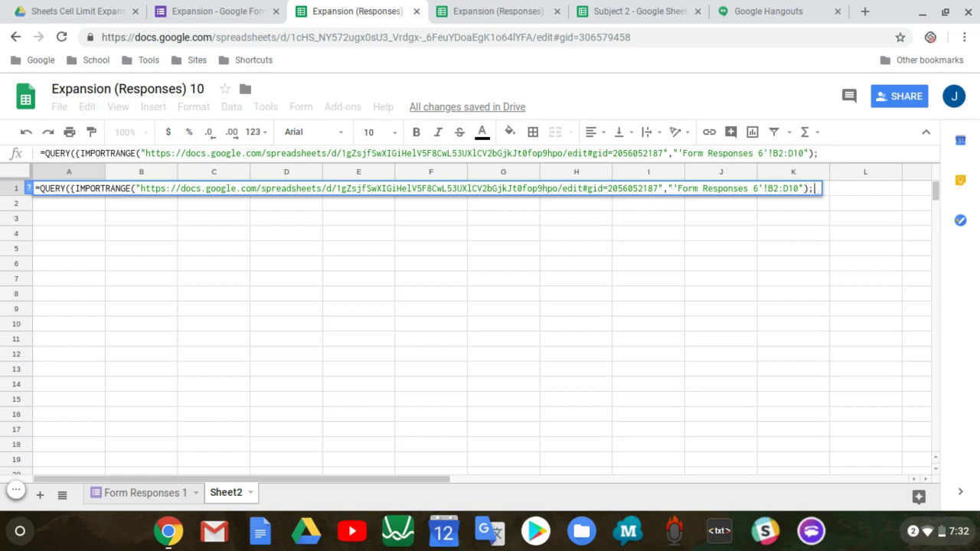
text(')
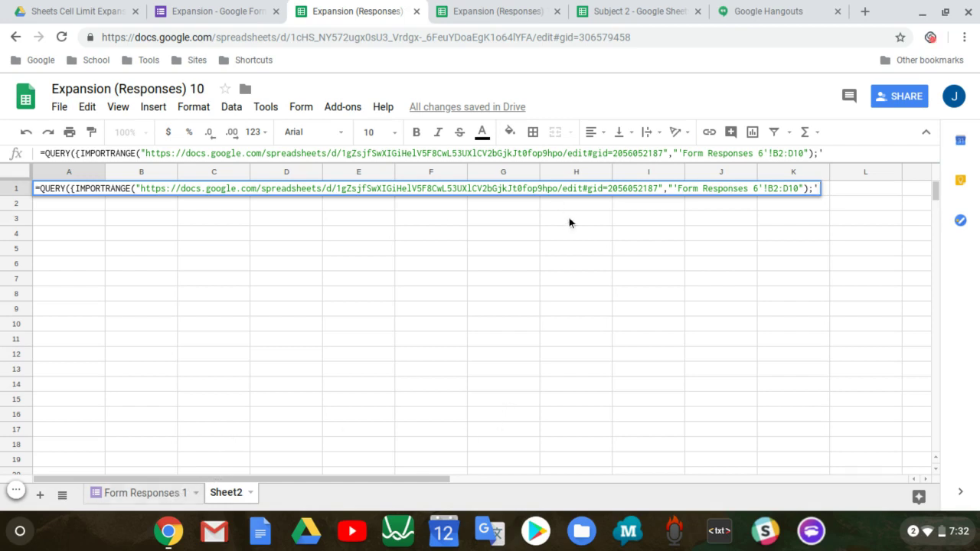
text(Form Responses 1'!)
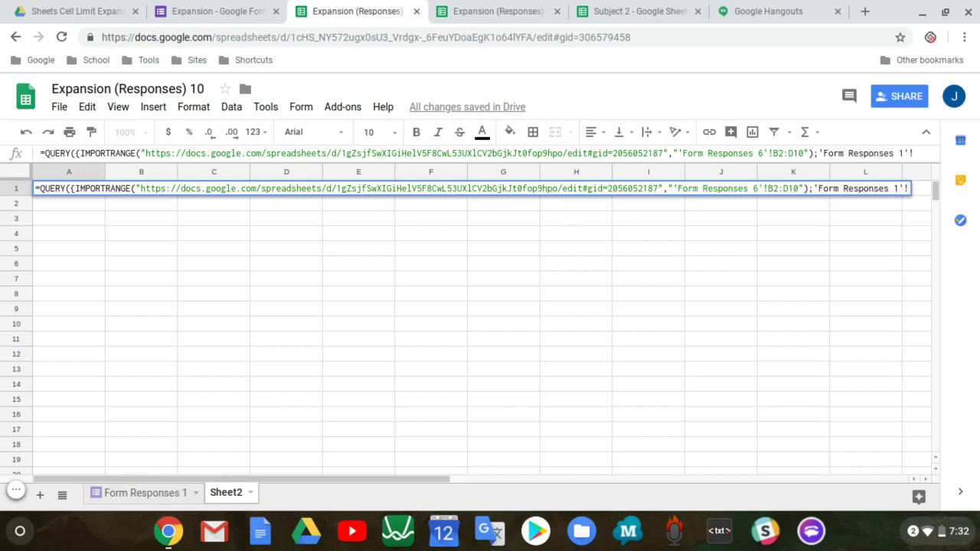
text(B2:D2)
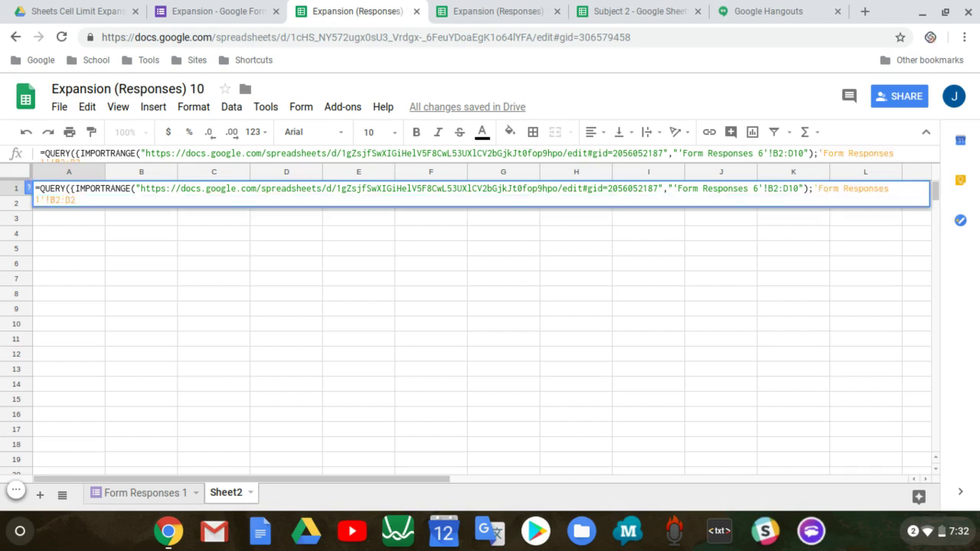
text(})
- Close the IMPORTRANGE parenthesis and append the query string ,"SELECT * WHERE after the braces
click(74, 189)
click(805, 188)
text())
key(Left)
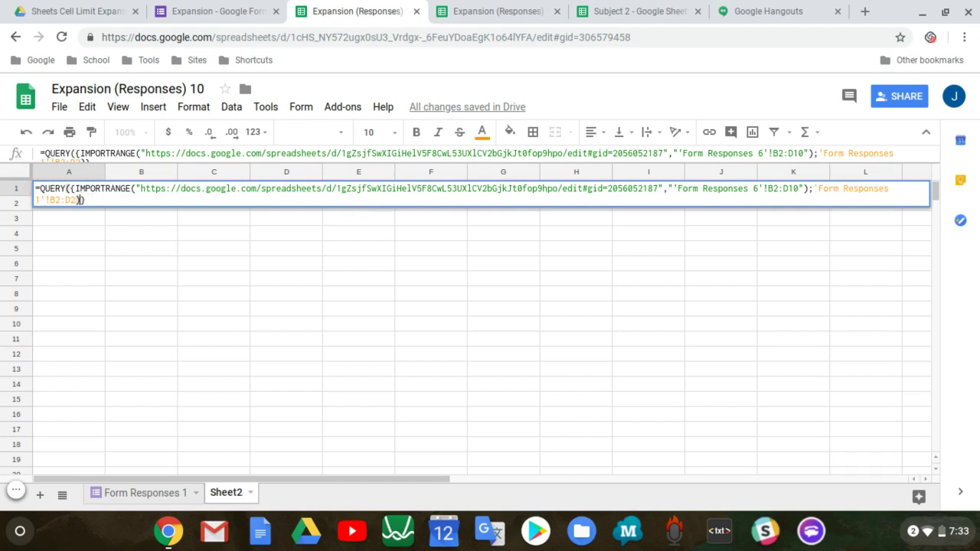
text())
key(BackSpace)
text(,"SELECT )
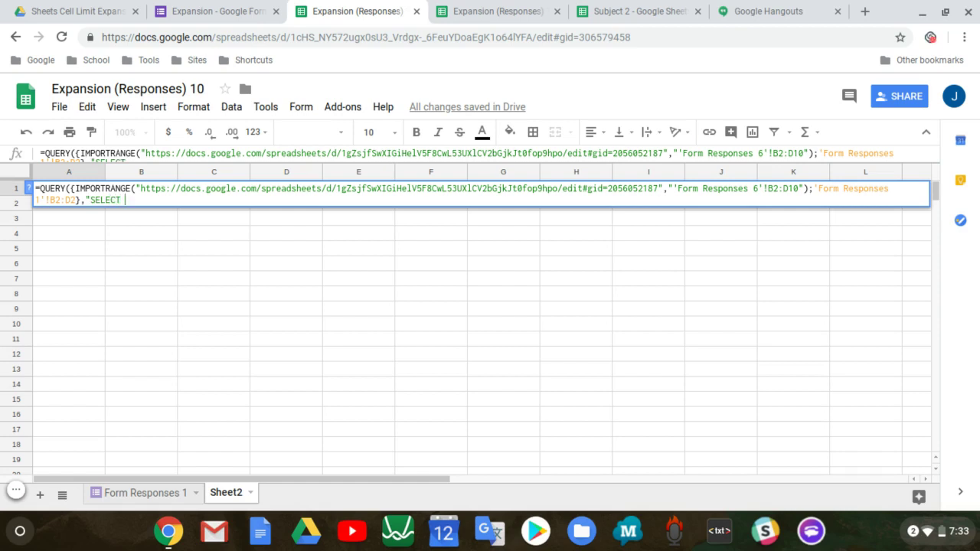
text(* WHER)
key(BackSpace)
key(BackSpace)
text(ERE)
- Finish the Sheet2 QUERY formula's where clause with the condition B = 5
click(496, 7)
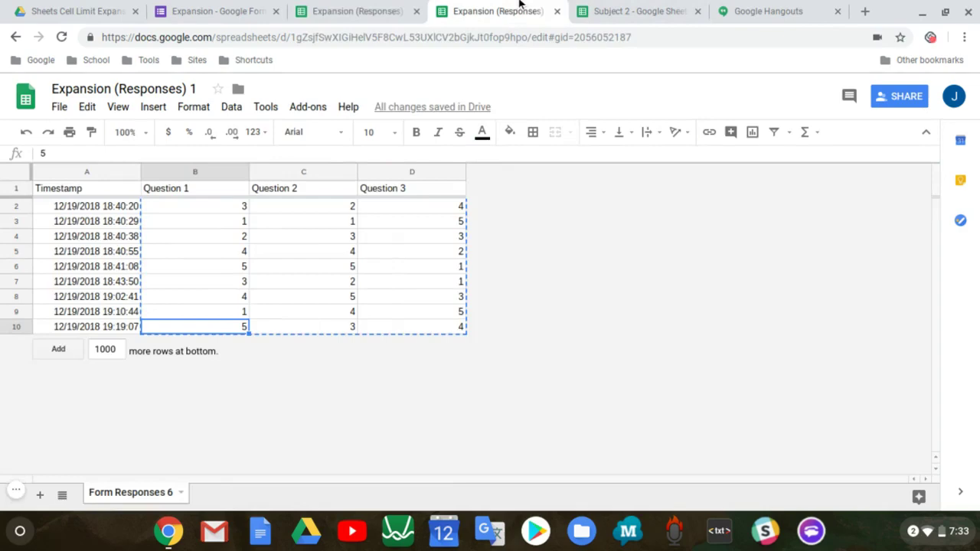
click(358, 4)
text(B = )
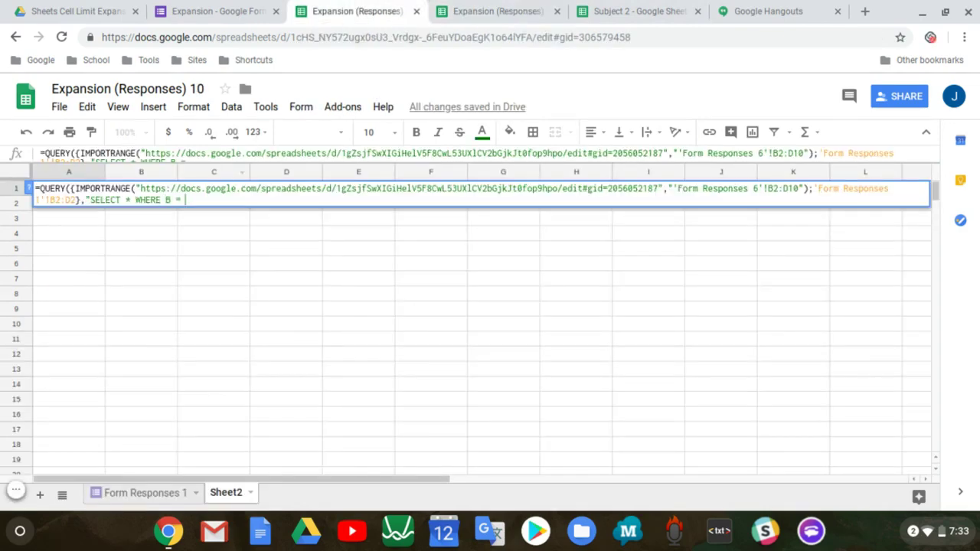
text(5"))
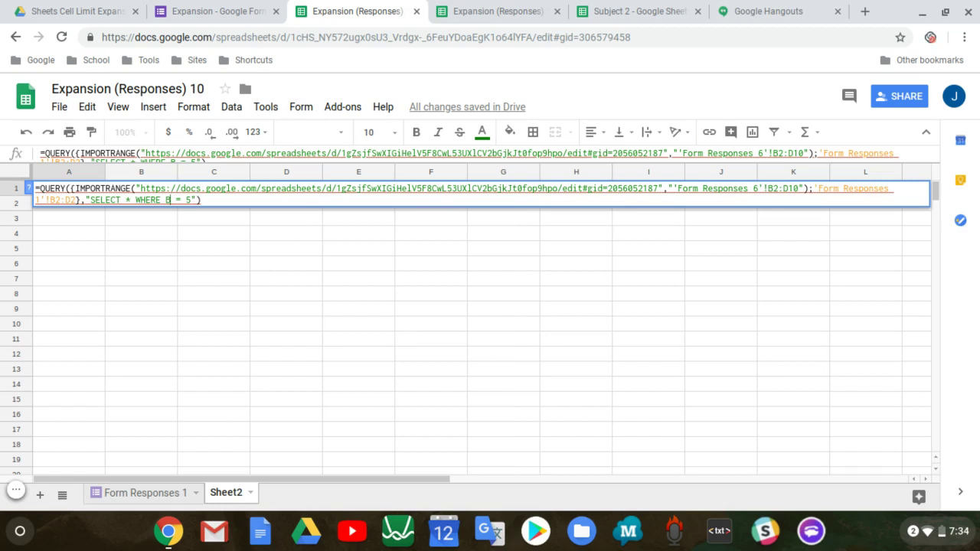
- Replace B with Col1 so the formula filters Col1 = 5, and commit it
click(191, 200)
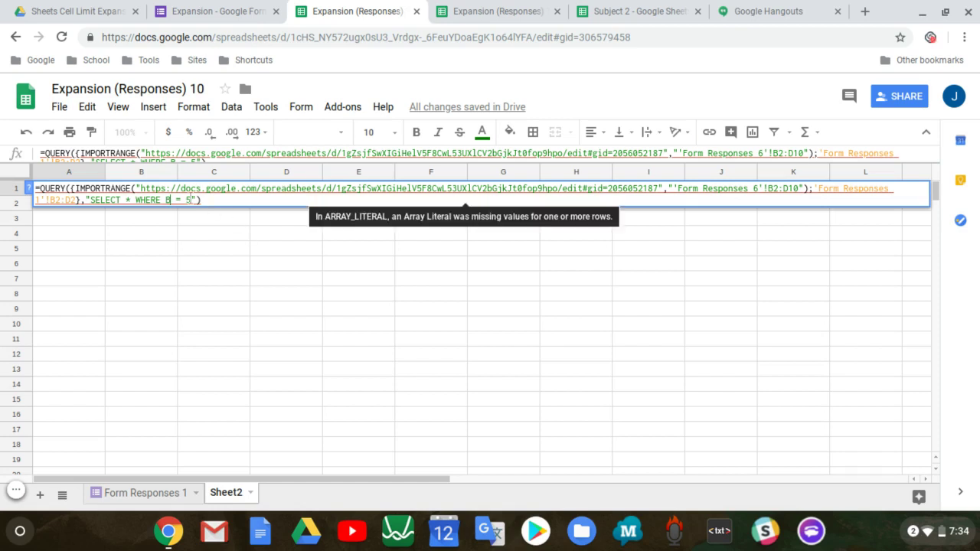
key(BackSpace)
text(Col1)
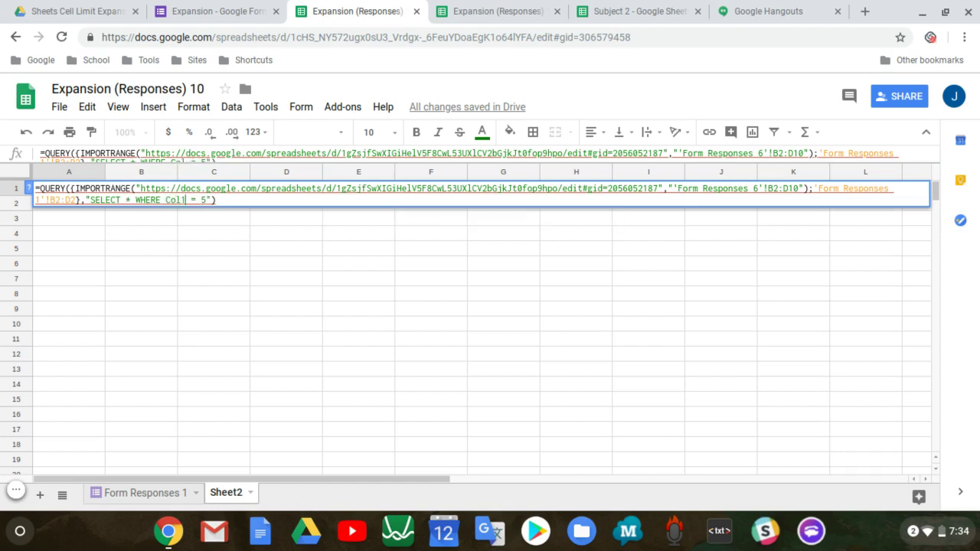
key(Right)
key(Right)
key(Right)
key(Right)
key(Right)
key(Return)
mouse_move(89, 194)
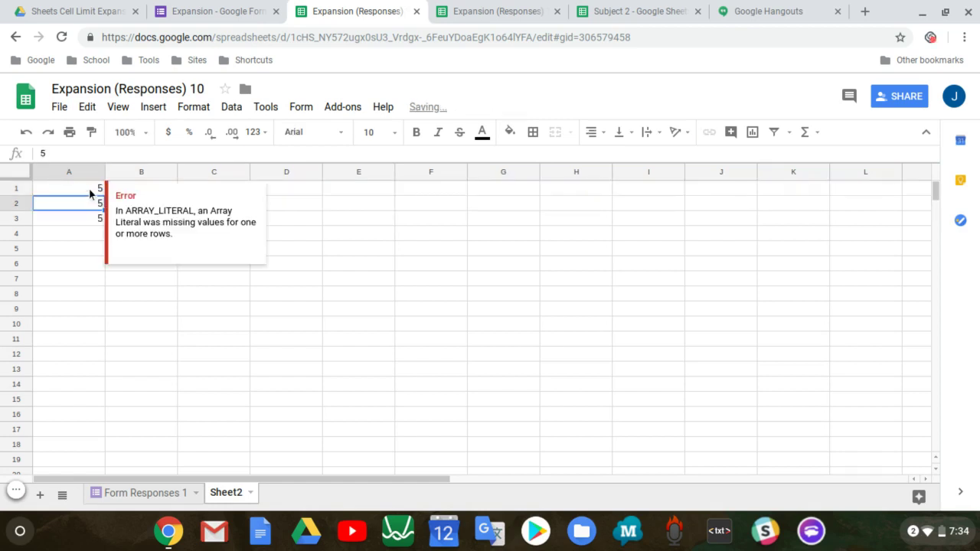
click(96, 220)
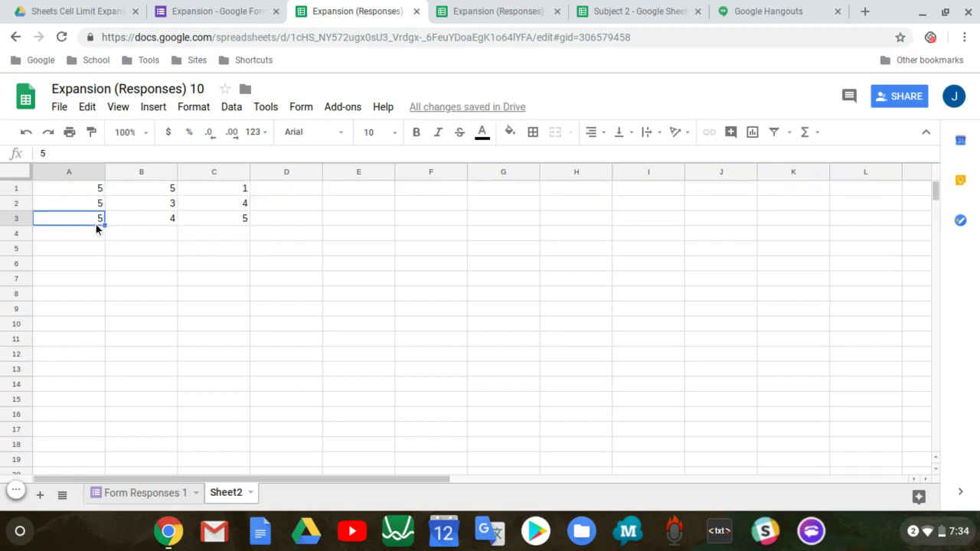
click(101, 193)
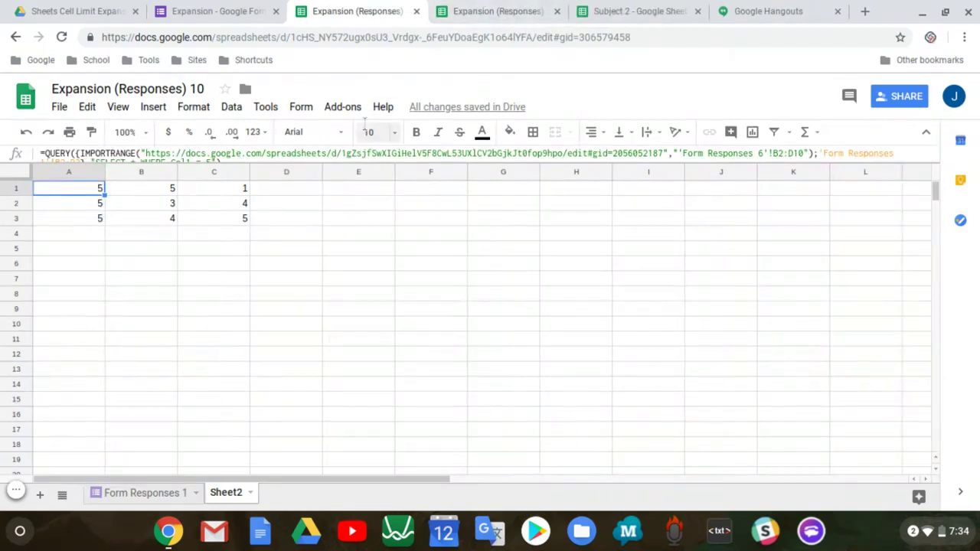
click(489, 11)
click(218, 295)
drag(236, 271, 394, 267)
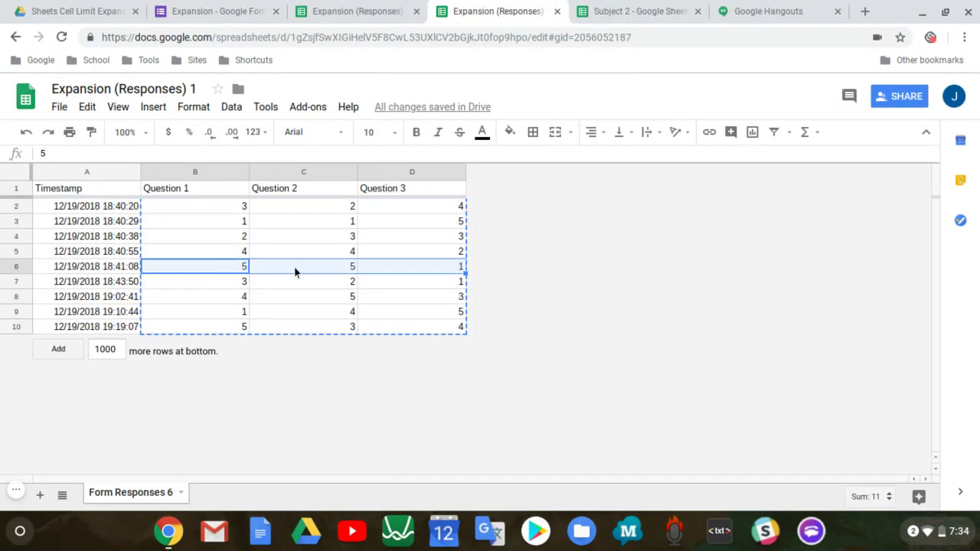
click(404, 277)
click(240, 332)
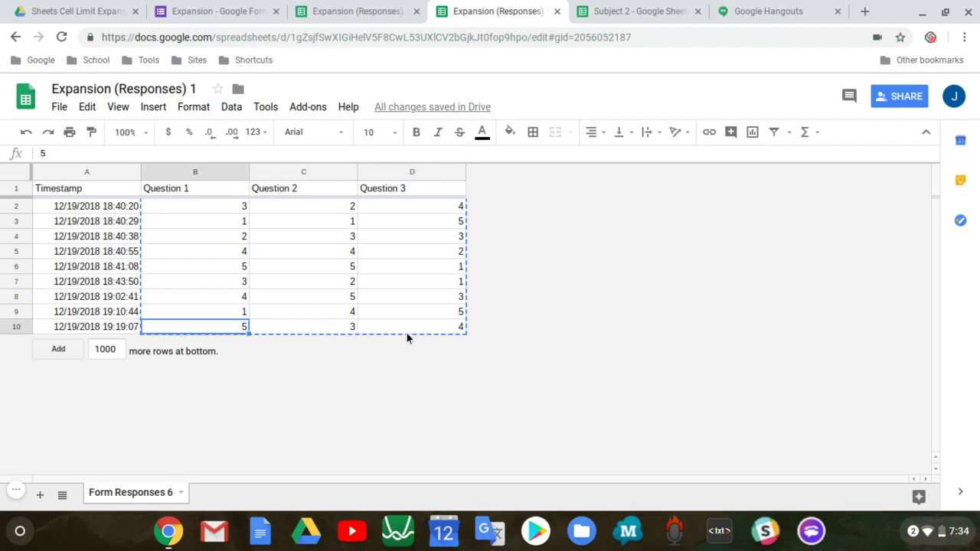
shift+click(407, 333)
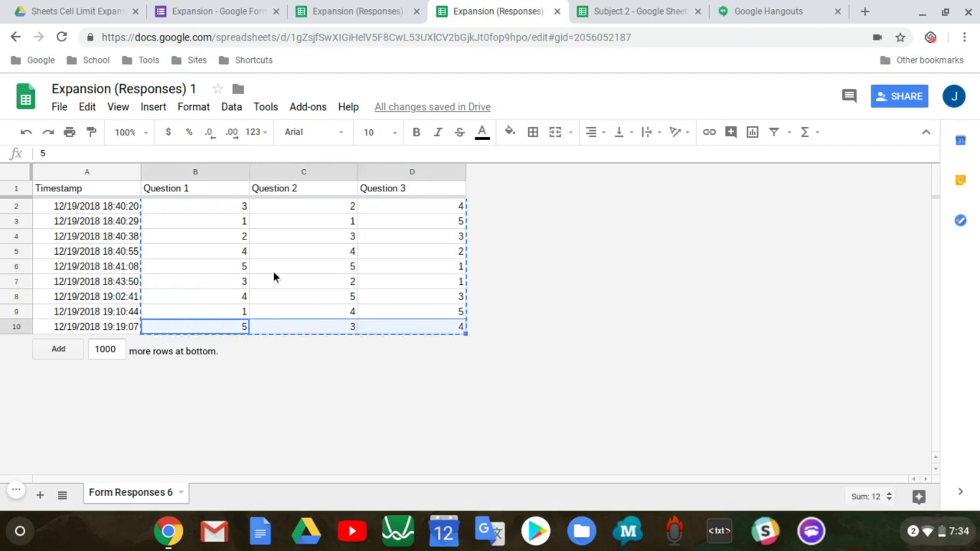
click(235, 250)
click(233, 263)
click(222, 332)
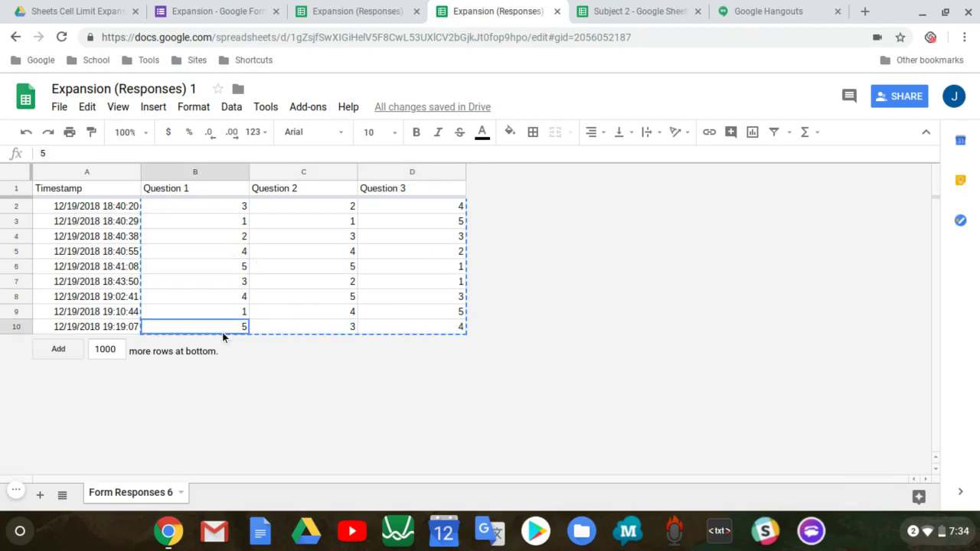
click(385, 9)
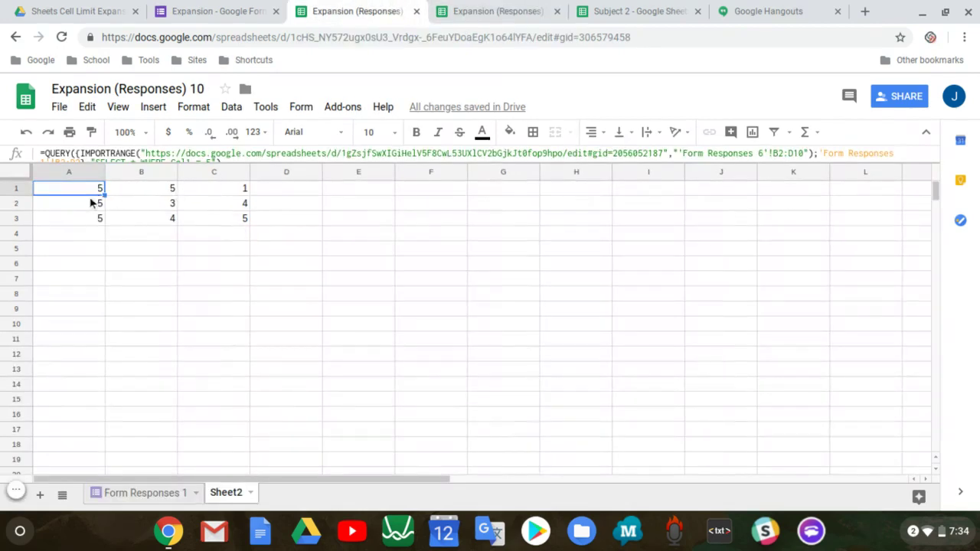
click(131, 492)
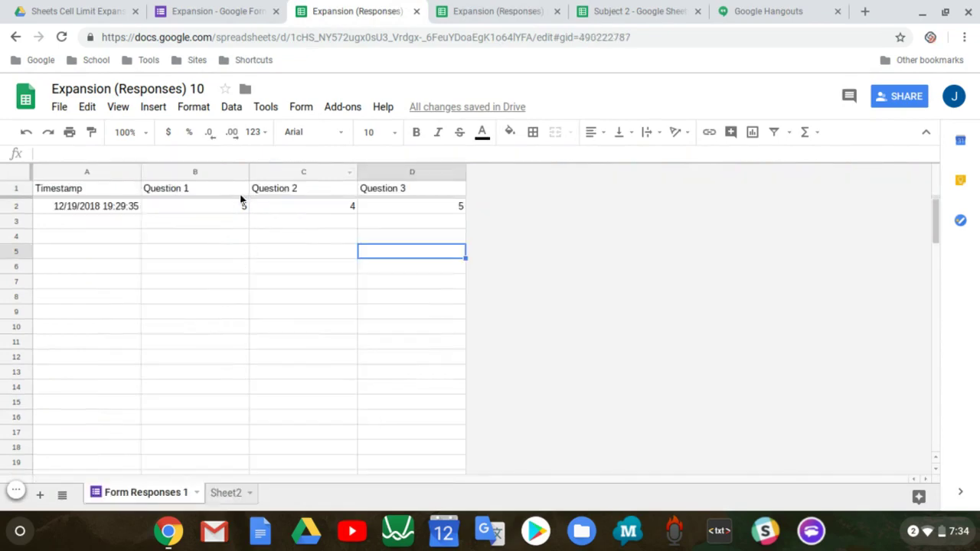
click(226, 207)
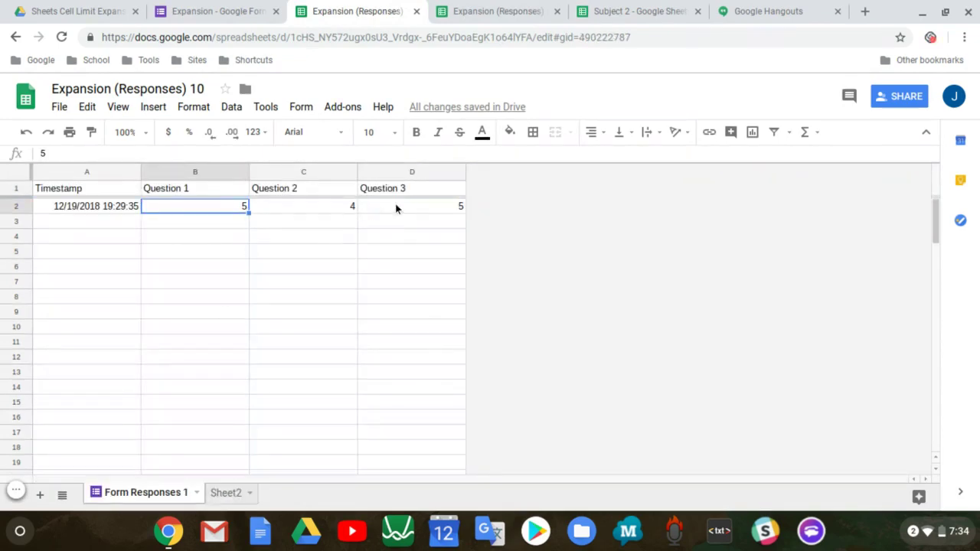
click(224, 492)
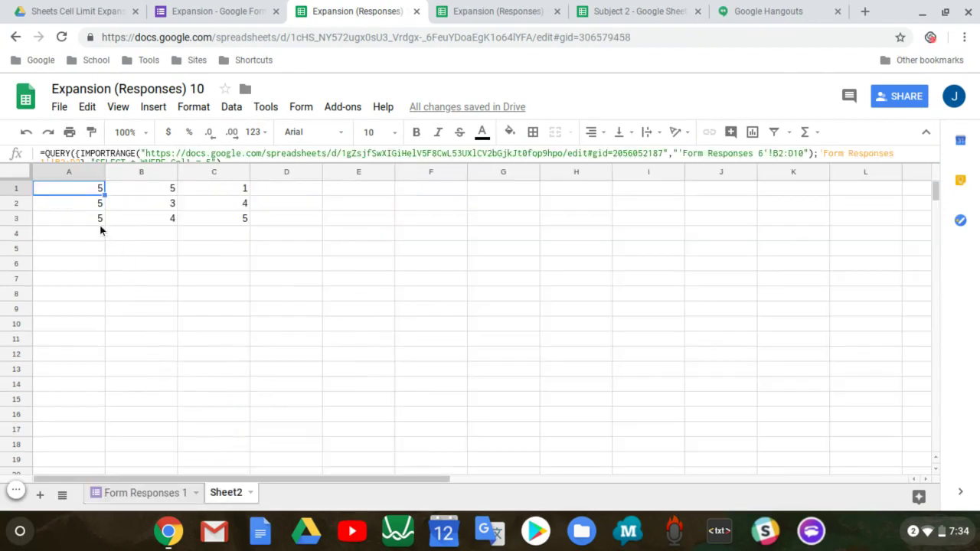
click(98, 223)
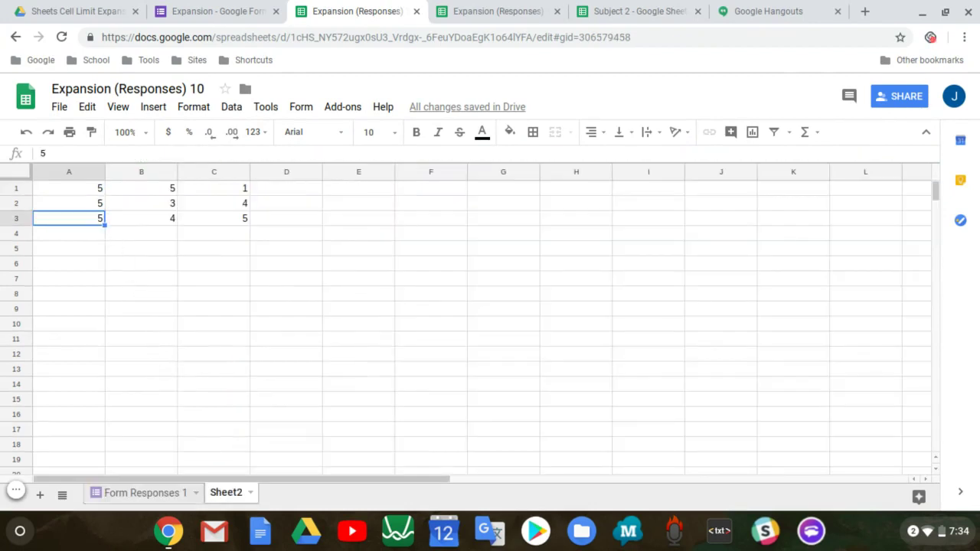
click(241, 222)
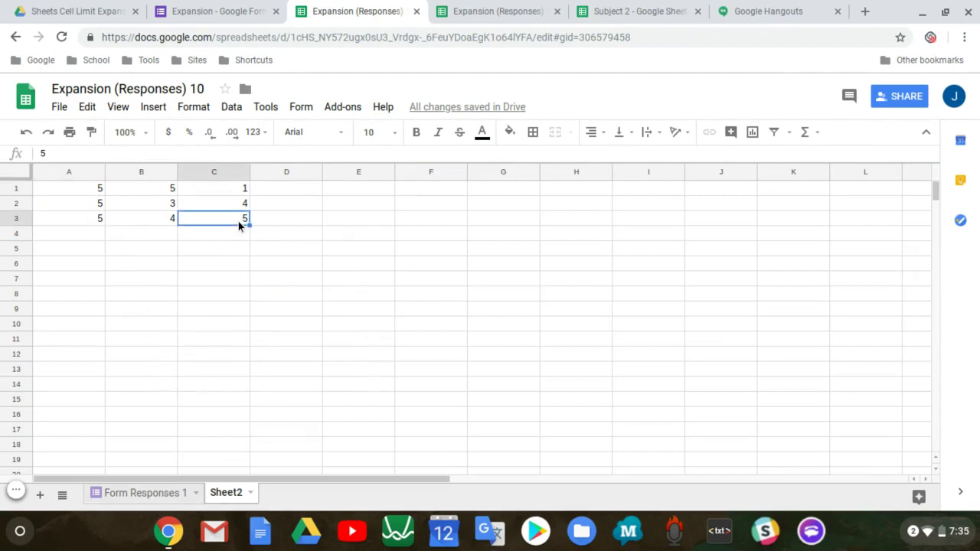
click(152, 220)
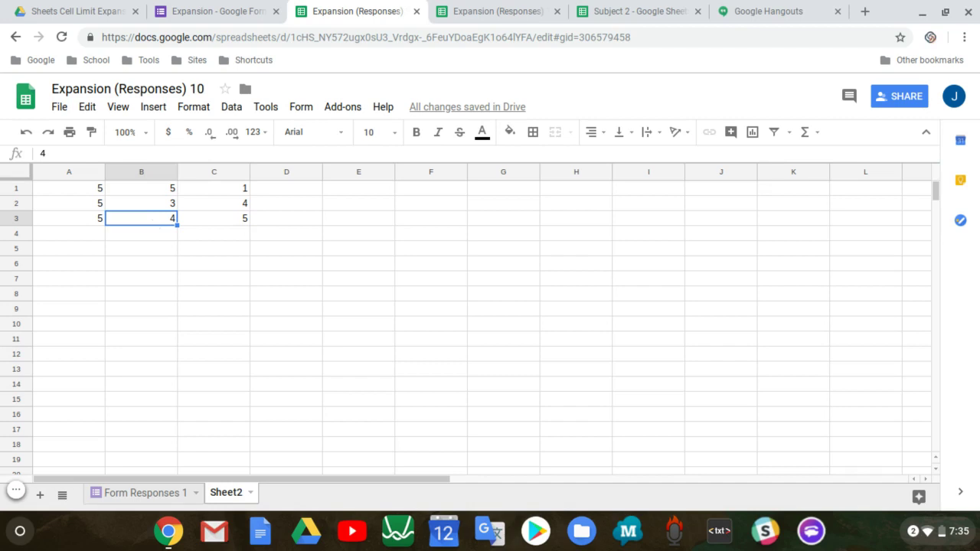
click(141, 203)
click(68, 203)
click(68, 188)
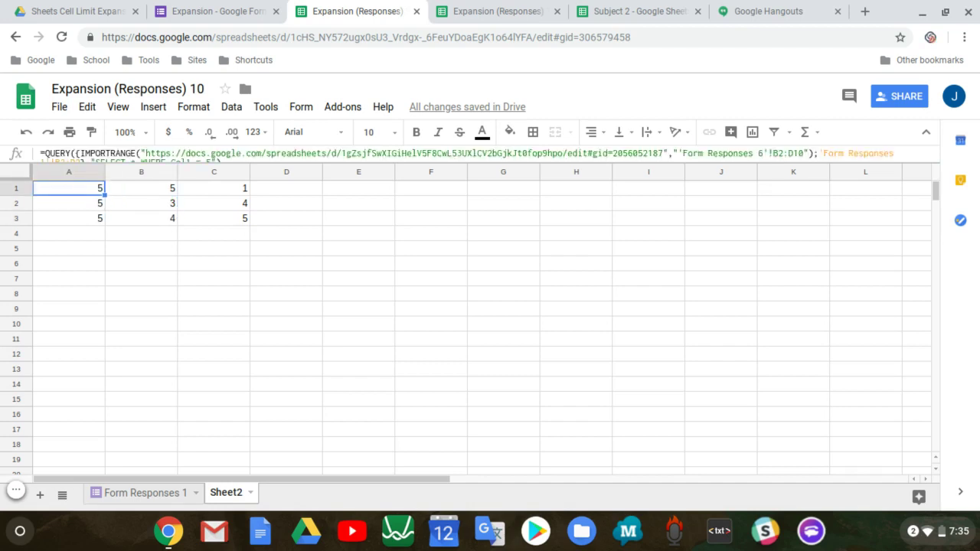
click(141, 188)
click(213, 202)
click(68, 203)
click(68, 187)
click(213, 156)
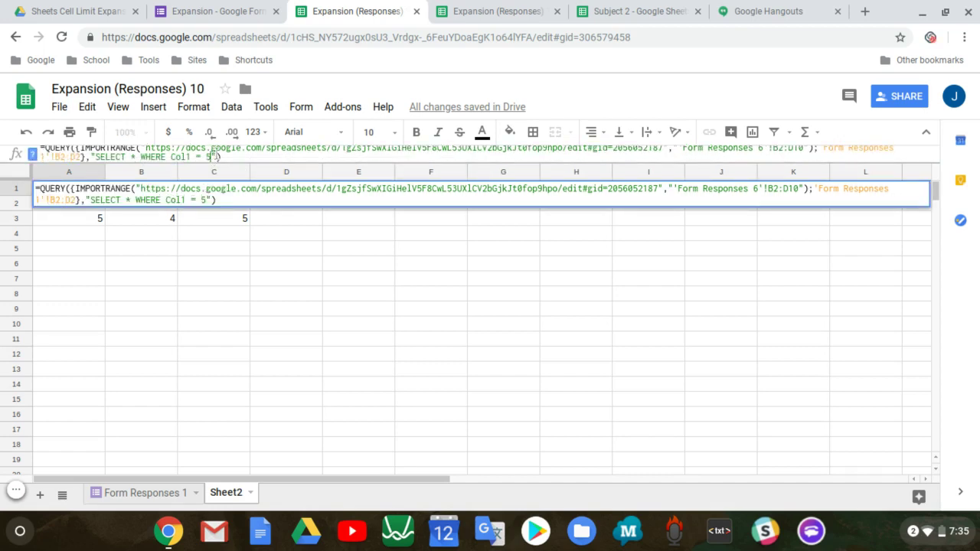
click(185, 266)
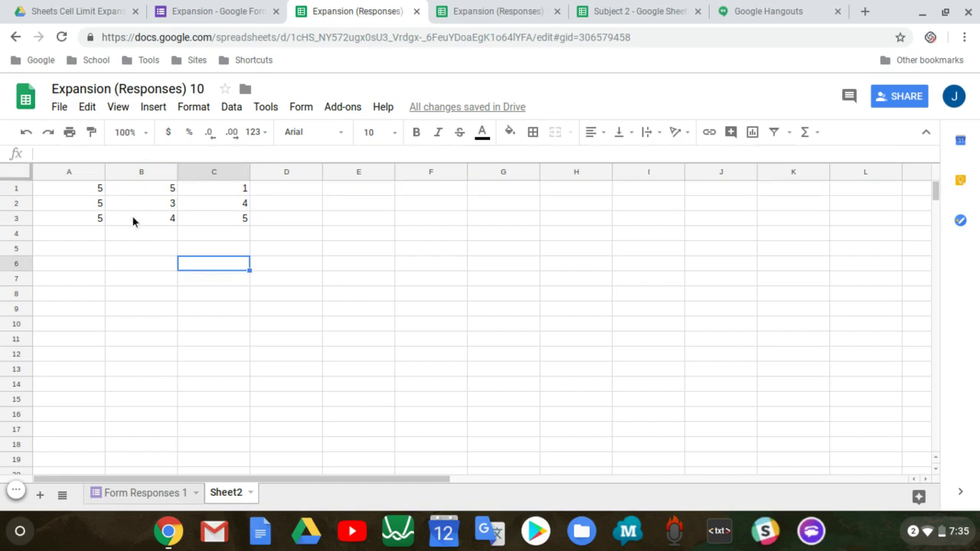
click(78, 265)
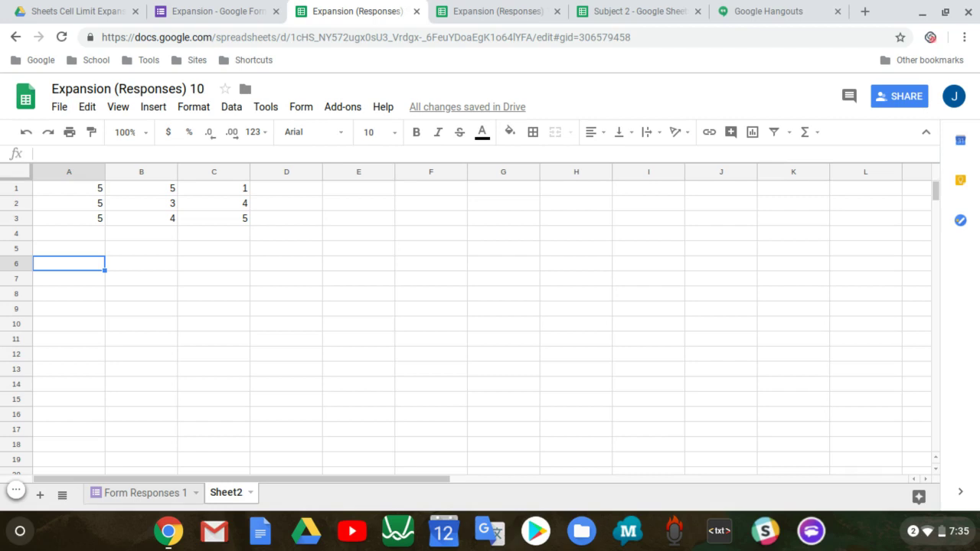
click(83, 248)
click(86, 239)
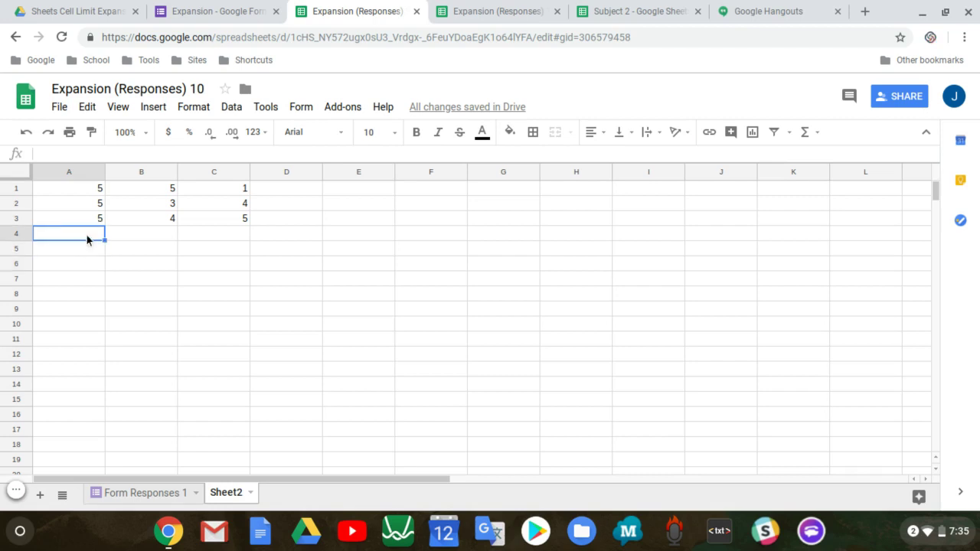